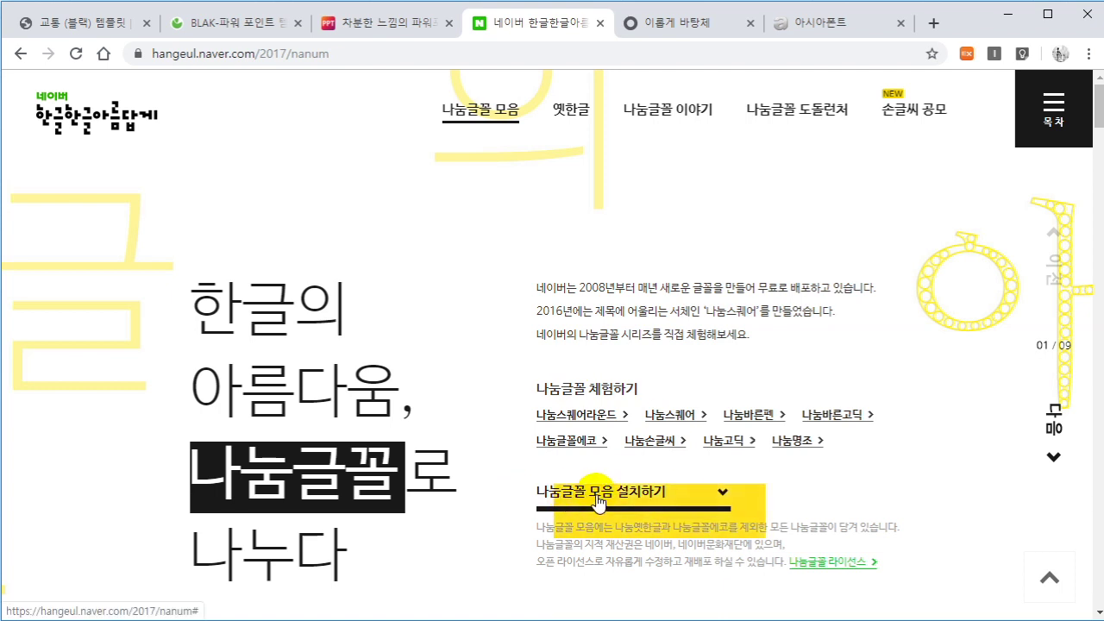
Download the Windows installer of the complete Nanum font collection and save it as NanumFontSetup_TTF_ALL_totalsearch in the 실무파포 folder.
{"action": "left_click", "coordinate": [617, 497]}
{"action": "left_click", "coordinate": [698, 522]}
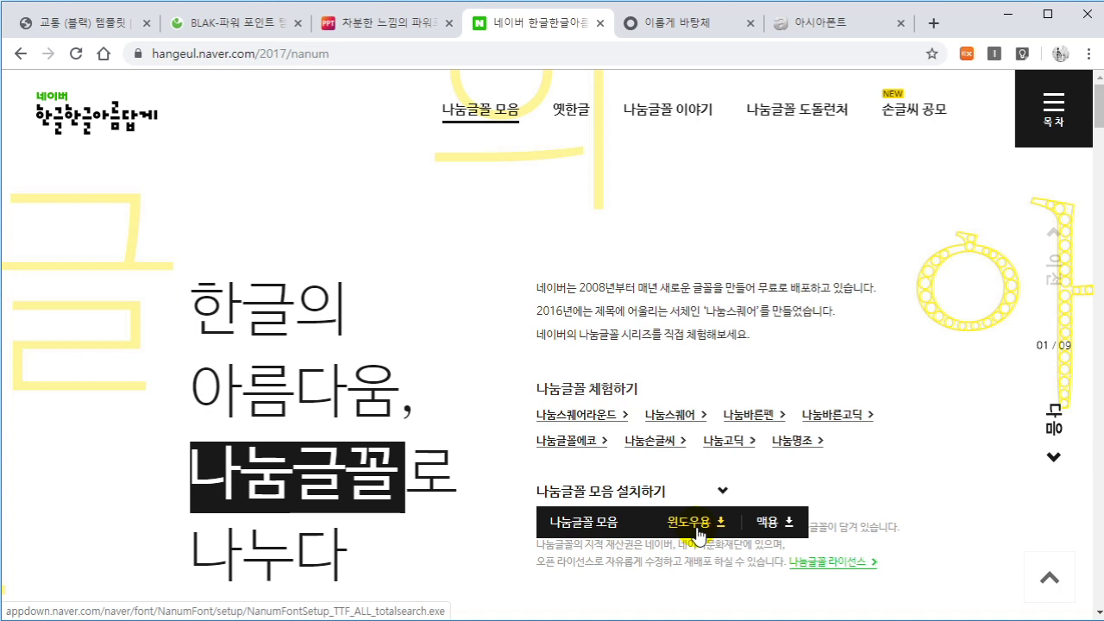
{"action": "left_click", "coordinate": [697, 533]}
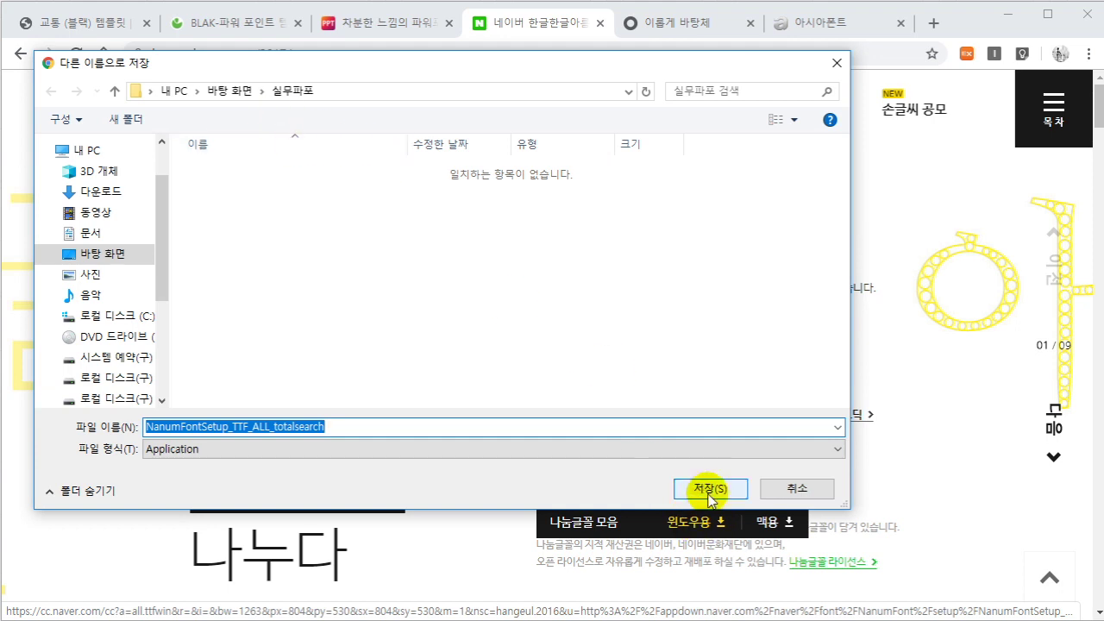
{"action": "left_click", "coordinate": [708, 492]}
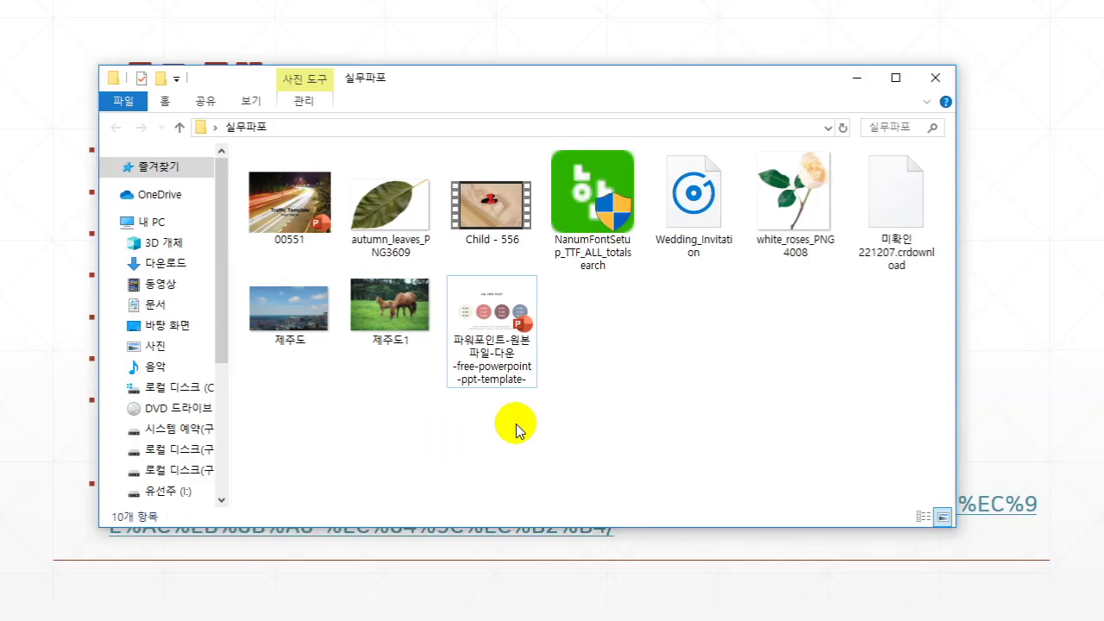
Try to install the Nanum fonts with NanumFontSetup_TTF_ALL_totalsearch from the 실무파포 folder, cancel the setup and close the folder window.
{"action": "left_click", "coordinate": [602, 212]}
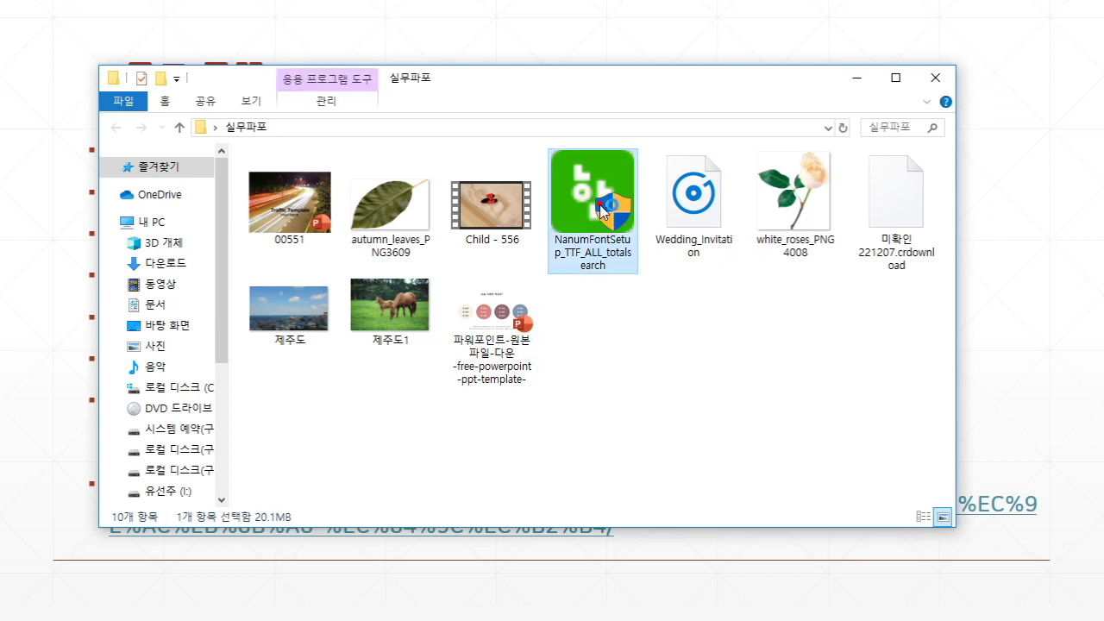
{"action": "double_click", "coordinate": [602, 212]}
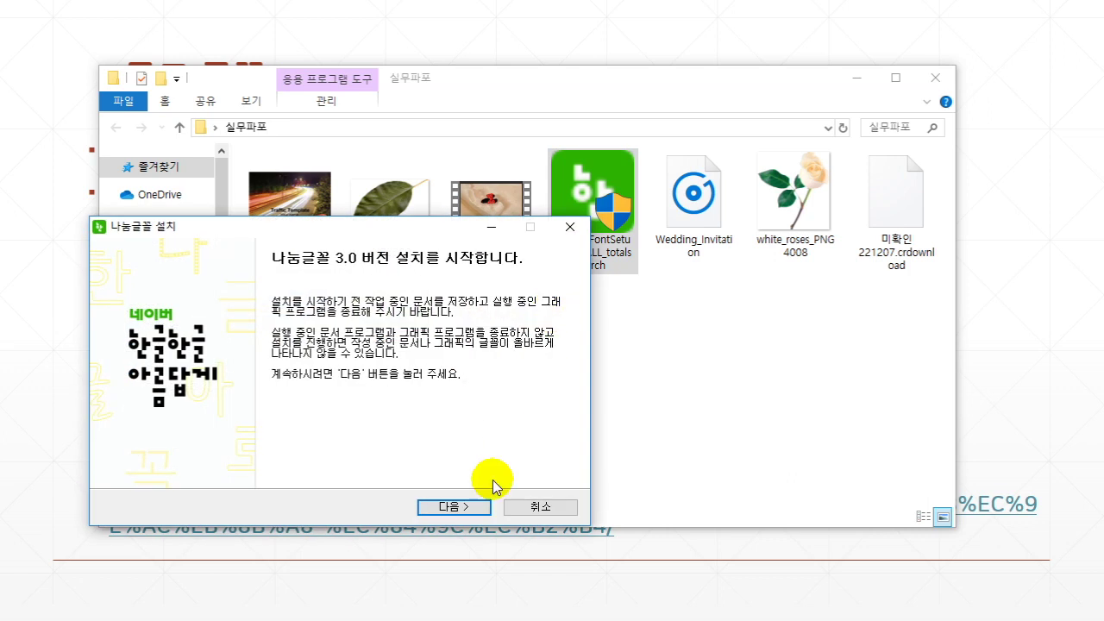
{"action": "left_click", "coordinate": [452, 506]}
{"action": "left_click", "coordinate": [453, 507]}
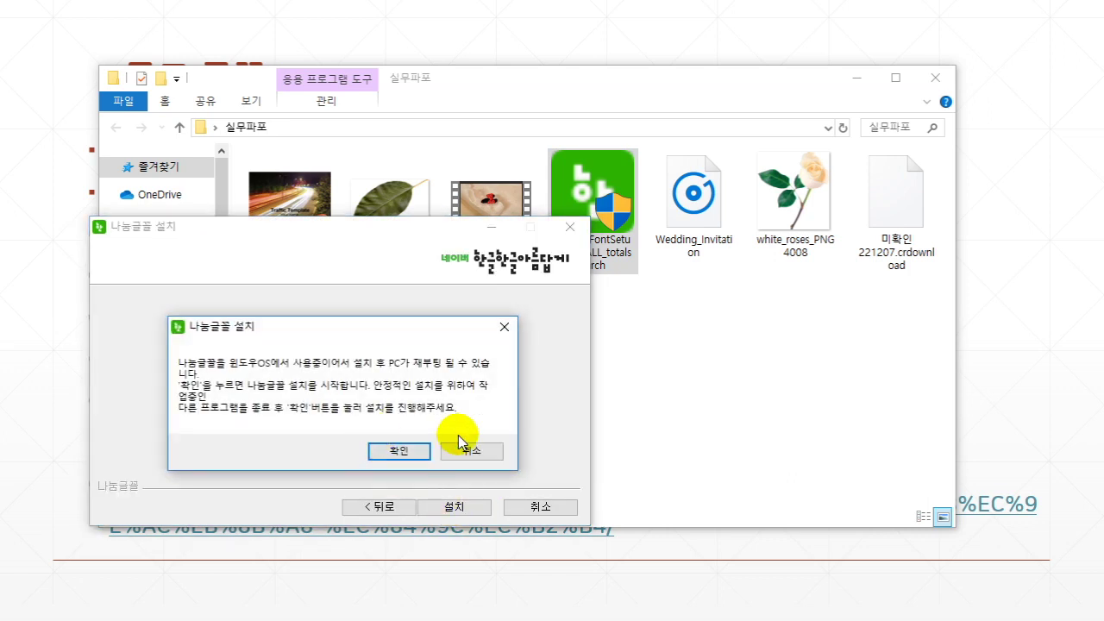
{"action": "left_click", "coordinate": [504, 325]}
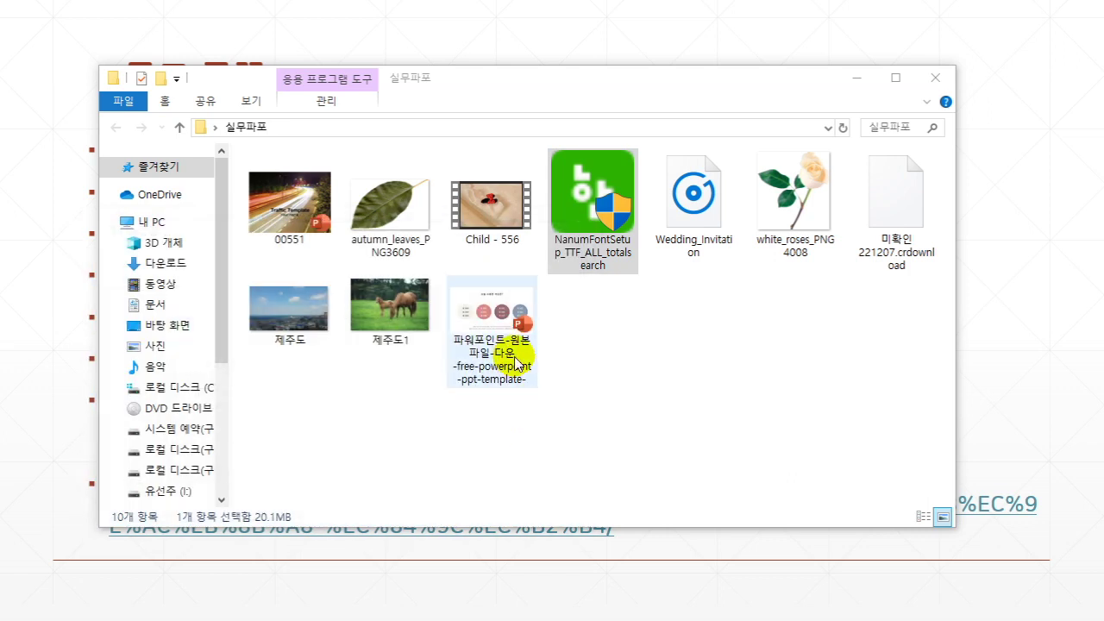
{"action": "double_click", "coordinate": [565, 228]}
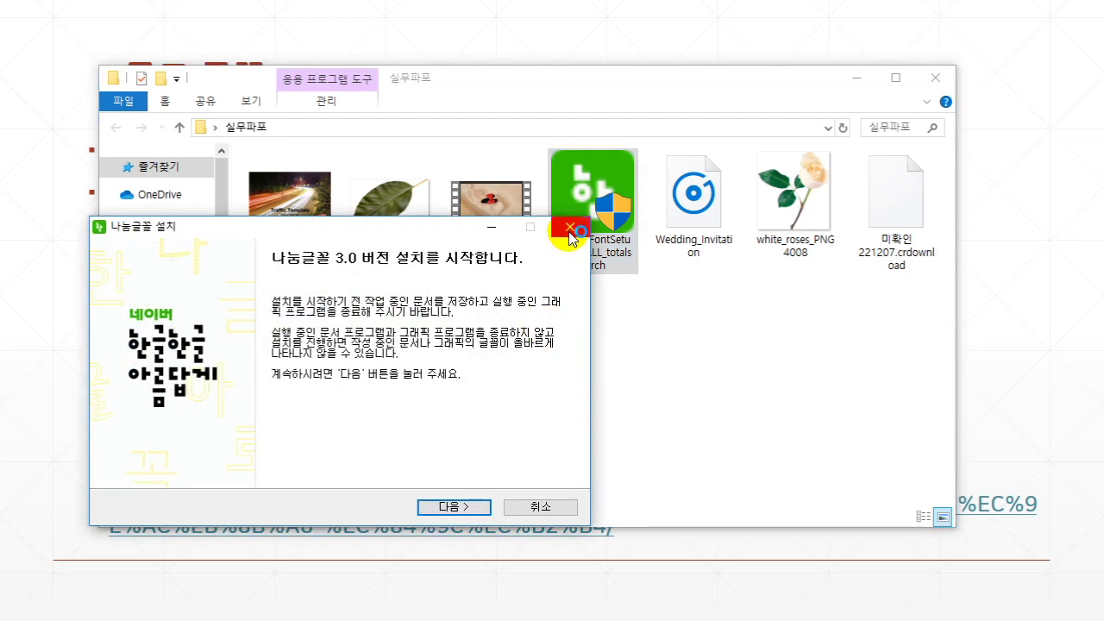
{"action": "left_click", "coordinate": [569, 230]}
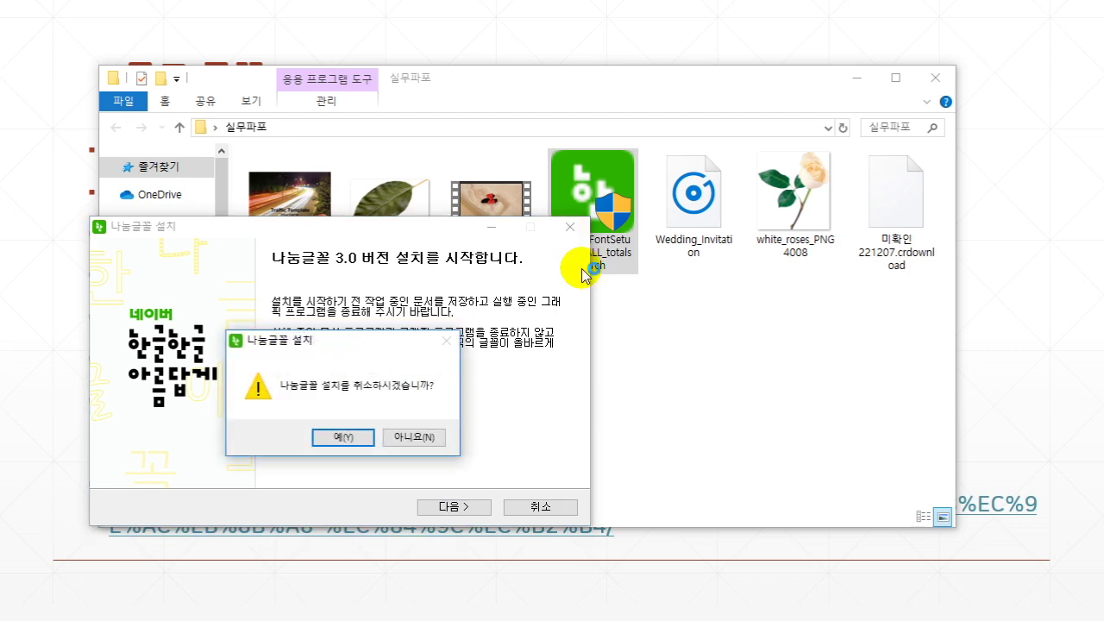
{"action": "left_click", "coordinate": [362, 439]}
{"action": "left_click", "coordinate": [936, 77]}
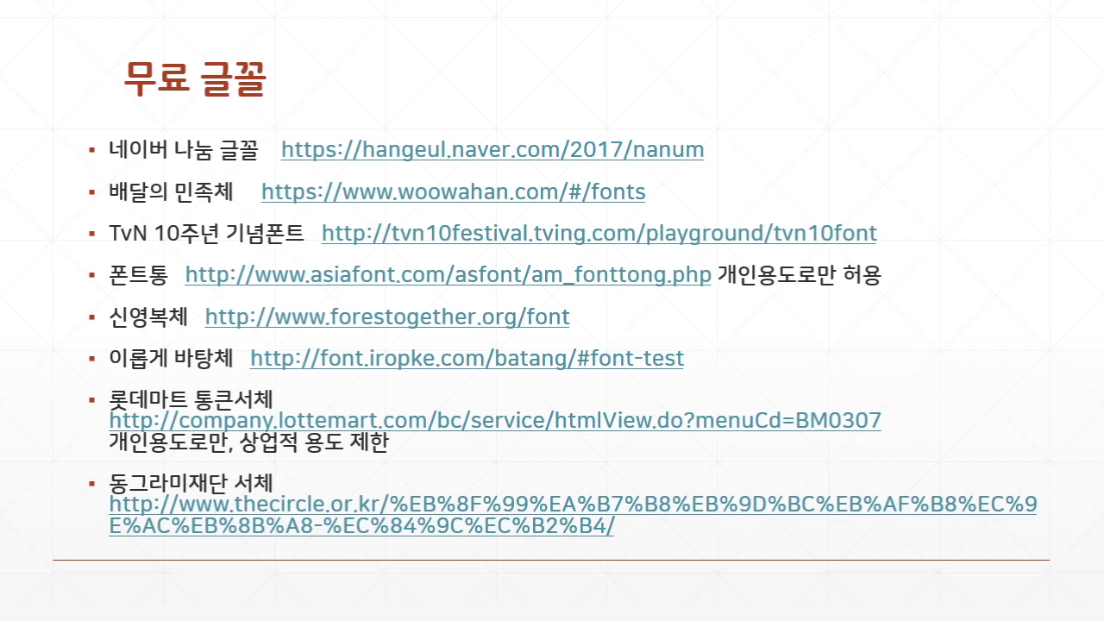
Switch to Chrome and download the desktop font from the 이롭게 바탕체 page, saving it as IropkeBatangM in the 실무파포 folder.
{"action": "key", "text": "alt+Tab"}
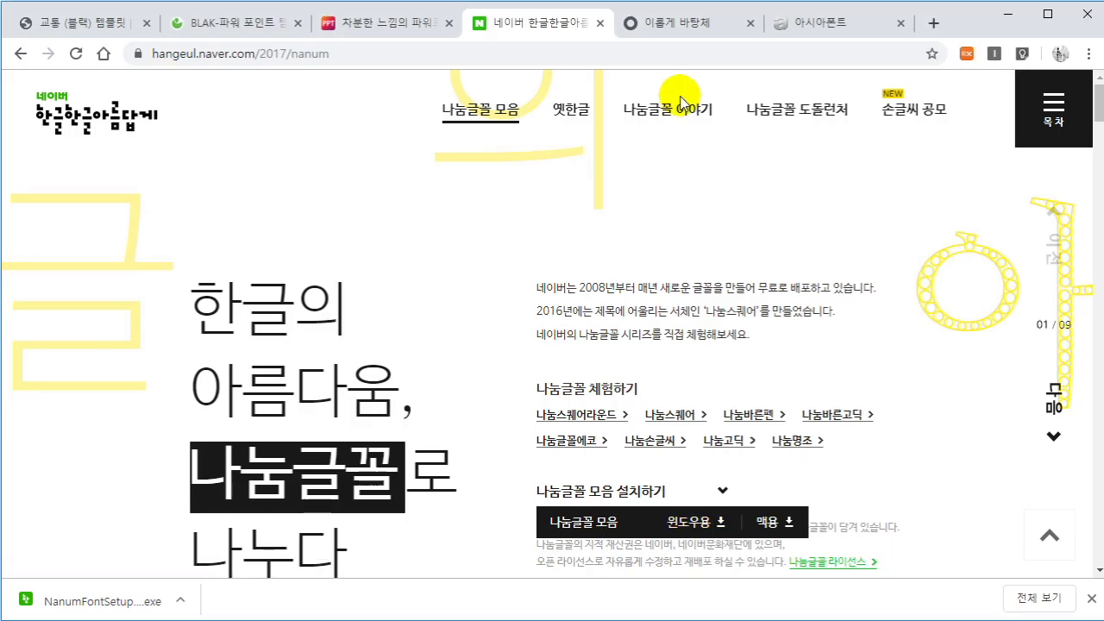
{"action": "left_click", "coordinate": [678, 25]}
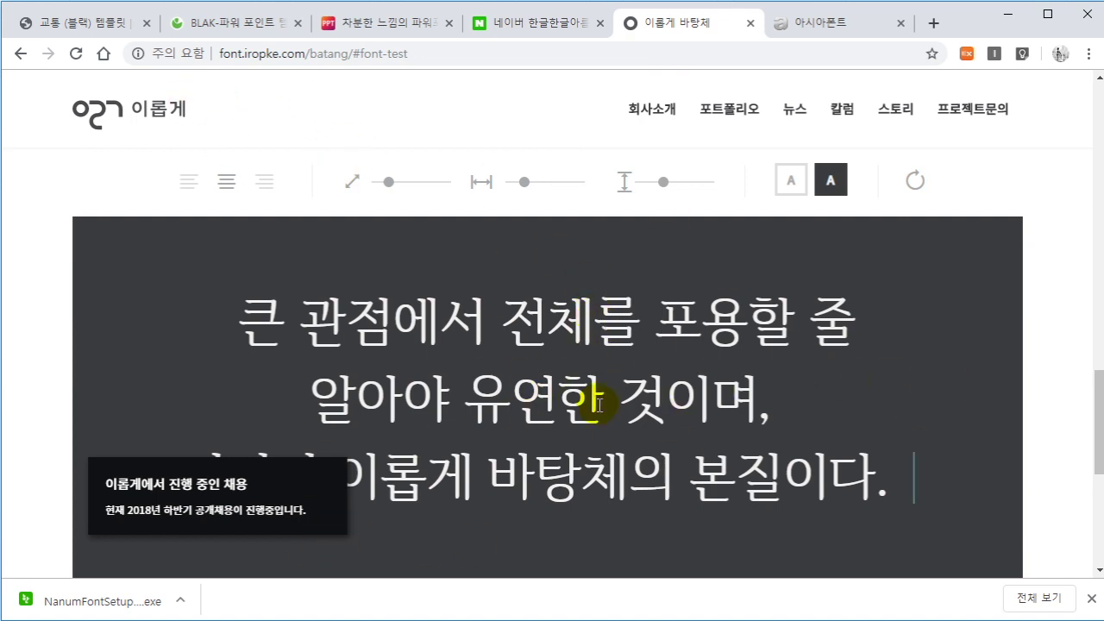
{"action": "scroll", "coordinate": [1039, 398], "scroll_direction": "down", "scroll_amount": 5}
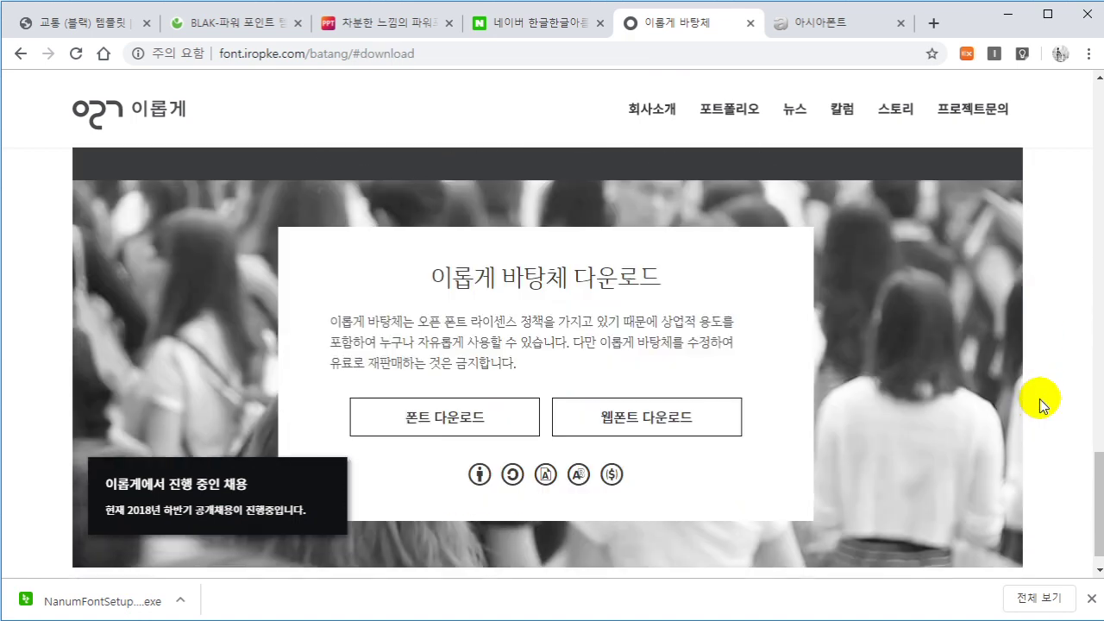
{"action": "left_click", "coordinate": [435, 392]}
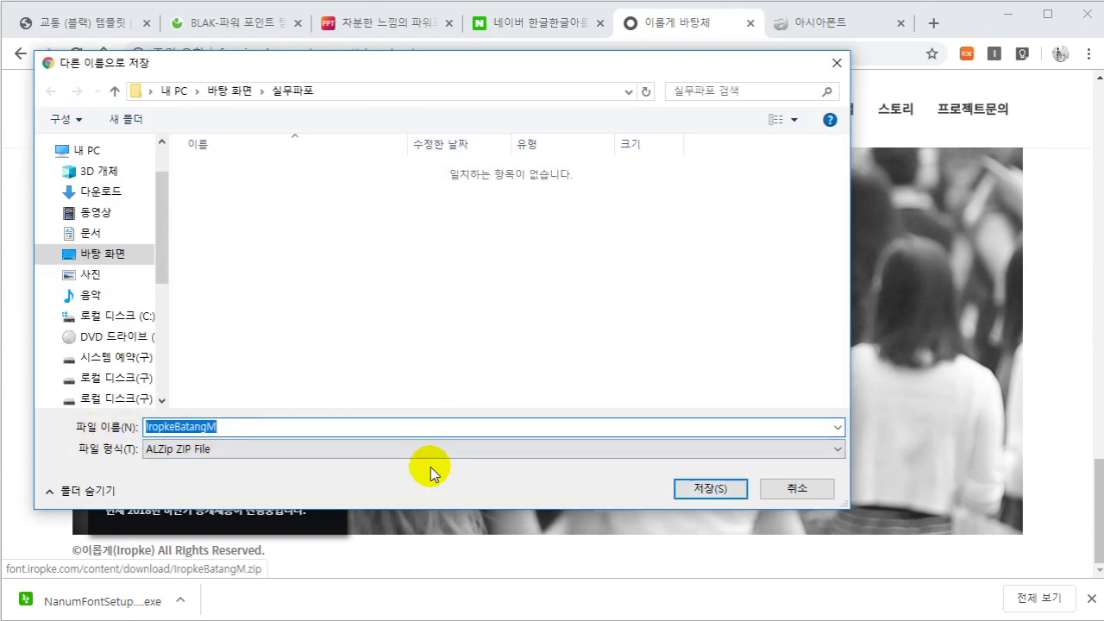
{"action": "left_click", "coordinate": [700, 487]}
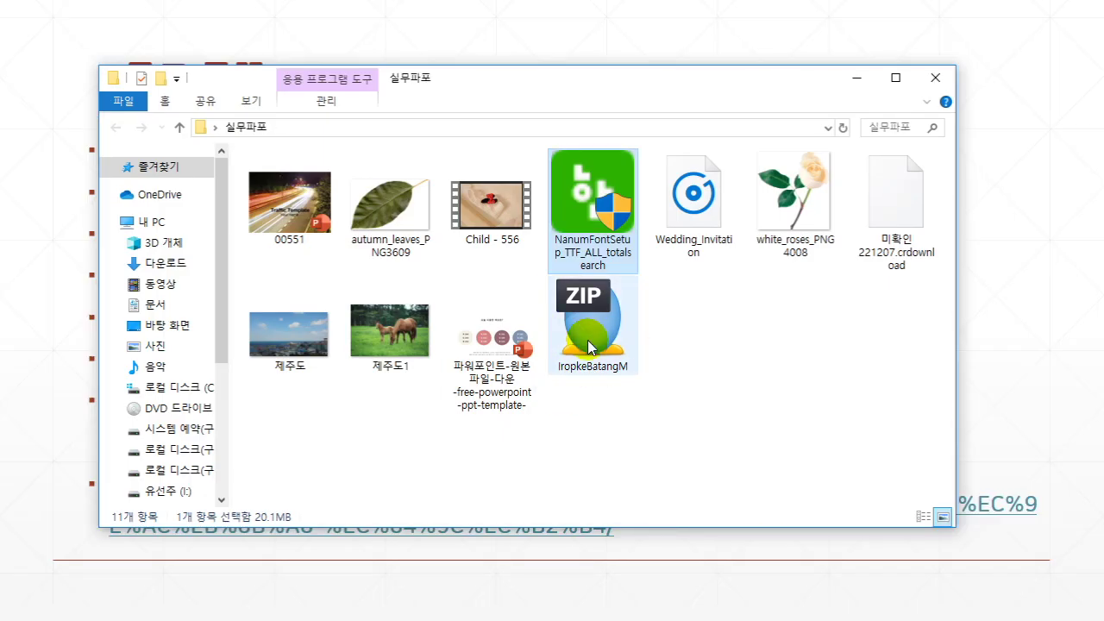
Extract all files of IropkeBatangM.zip with 알집 into a folder named after the archive inside 실무파포, and close the extraction windows.
{"action": "left_click", "coordinate": [601, 339]}
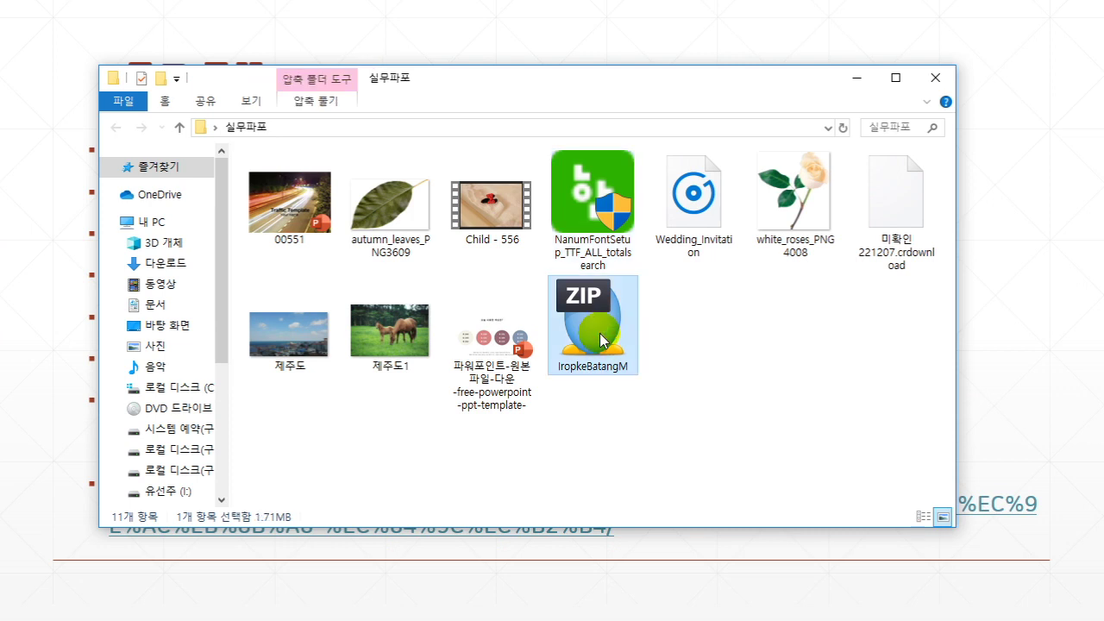
{"action": "double_click", "coordinate": [601, 339]}
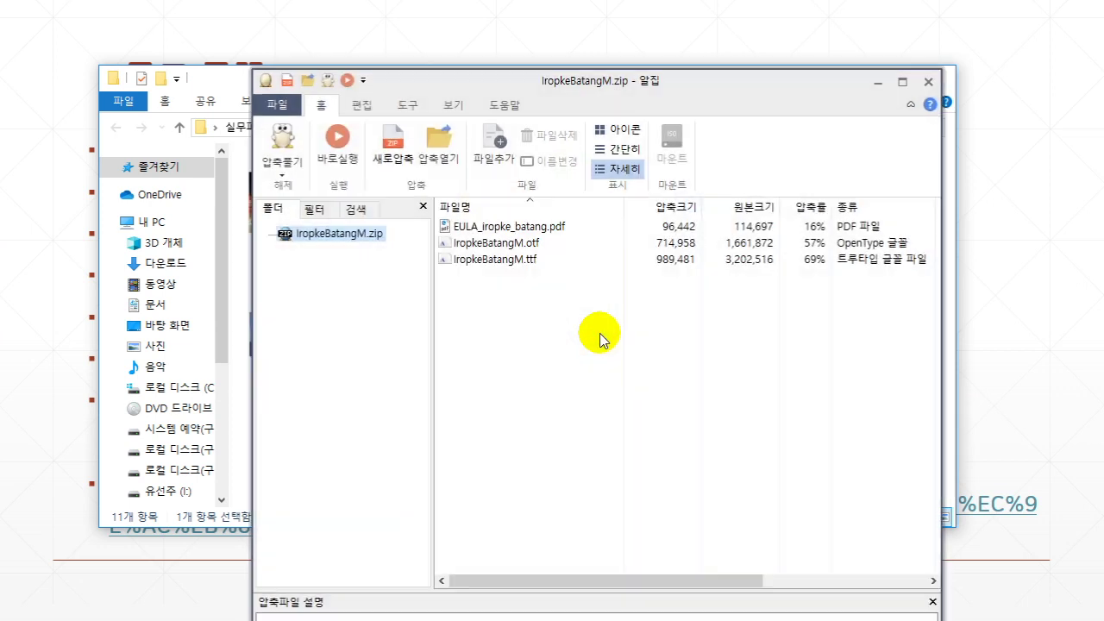
{"action": "left_click", "coordinate": [292, 145]}
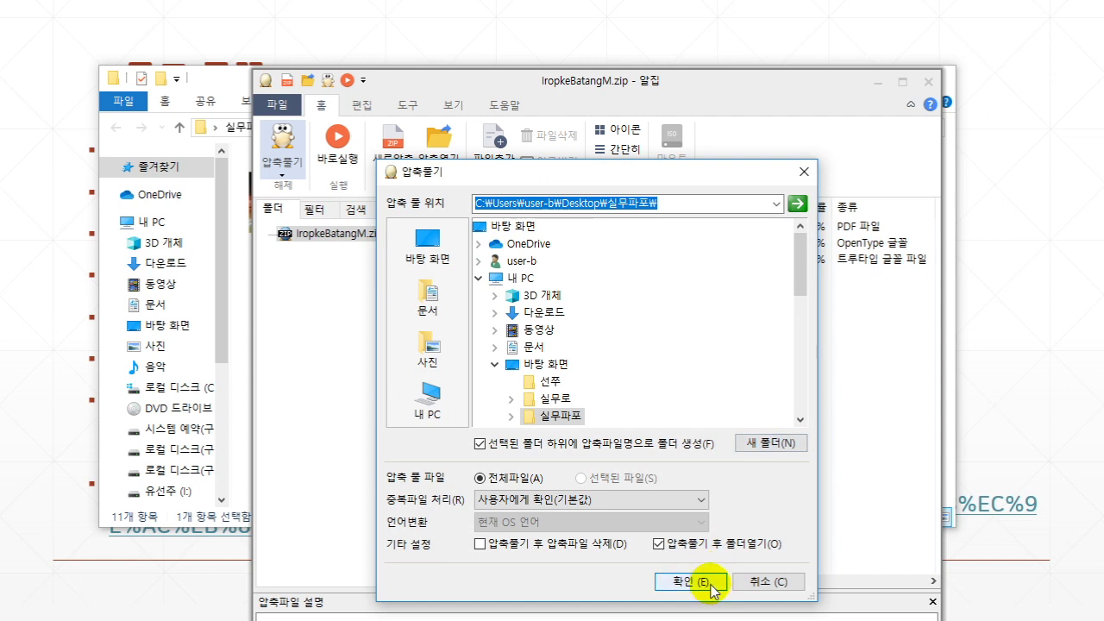
{"action": "left_click", "coordinate": [712, 584]}
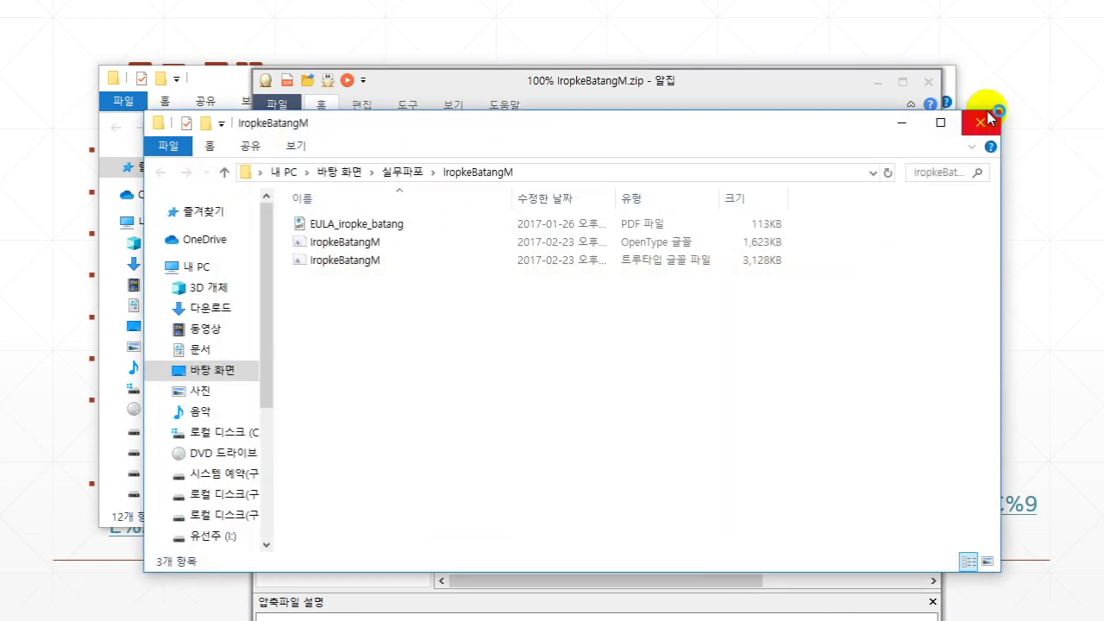
{"action": "left_click", "coordinate": [983, 126]}
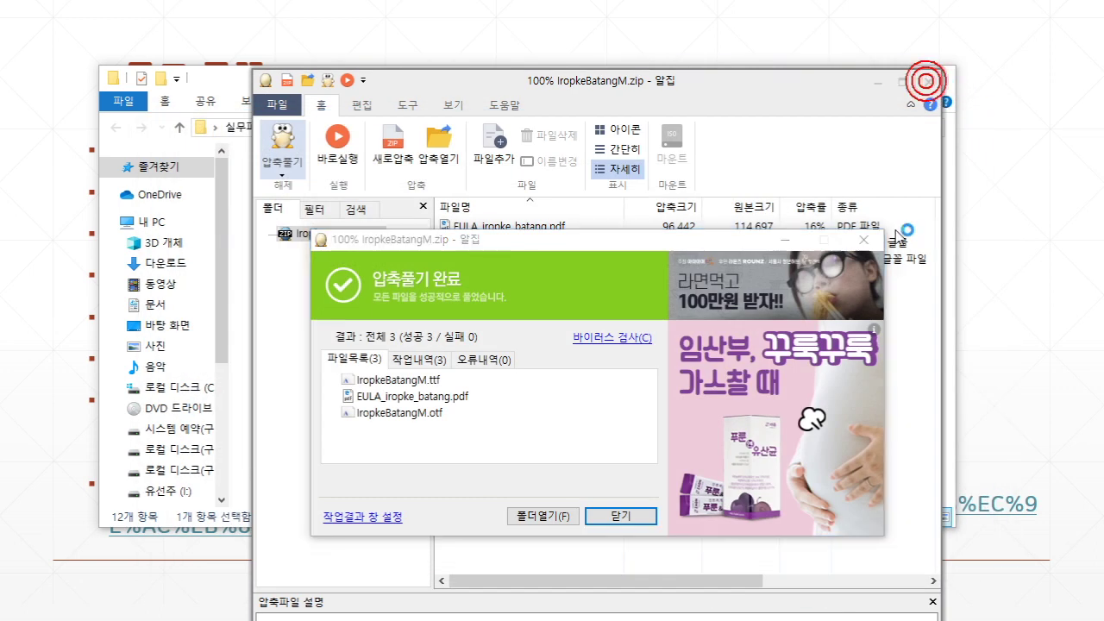
{"action": "left_click", "coordinate": [927, 83]}
{"action": "left_click", "coordinate": [927, 83]}
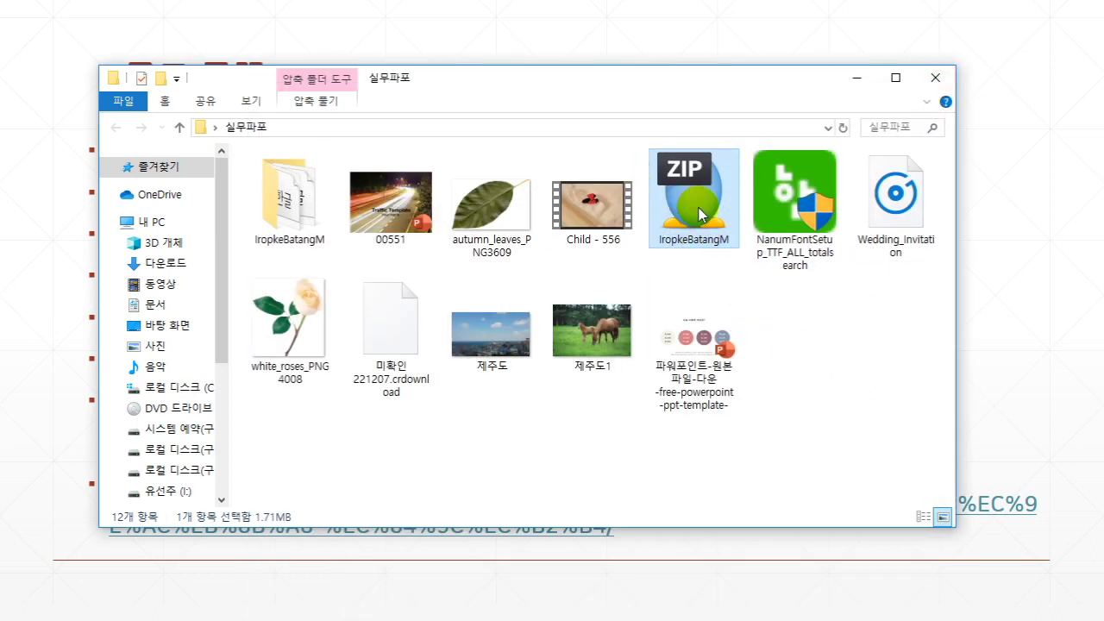
Open the extracted IropkeBatangM folder and check its OpenType font and the EULA_iropke_batang PDF.
{"action": "left_click", "coordinate": [291, 207]}
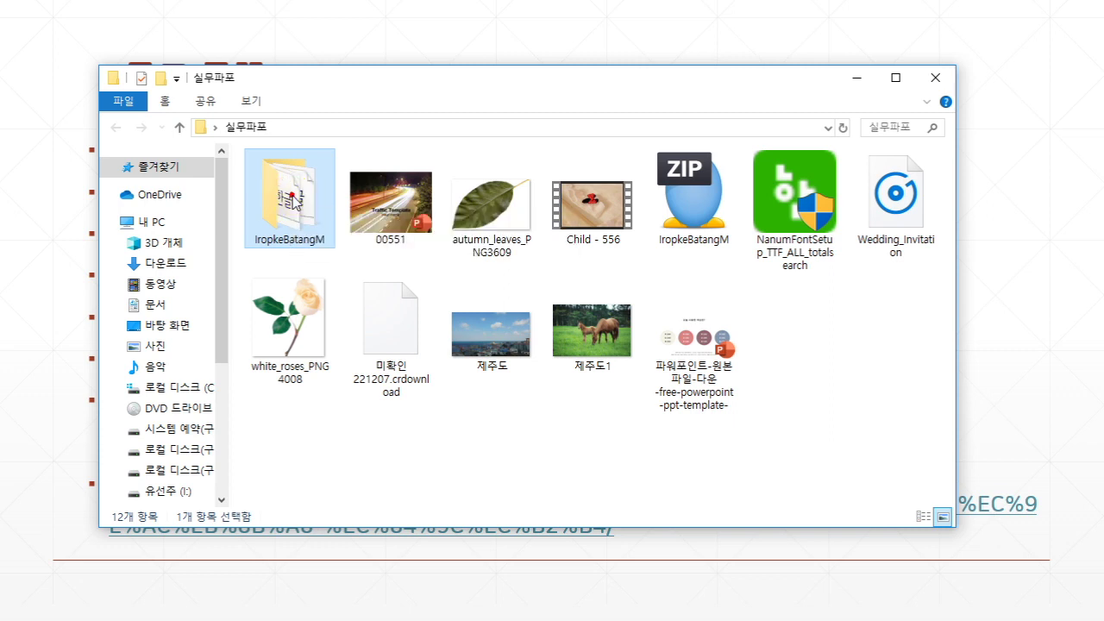
{"action": "double_click", "coordinate": [293, 201]}
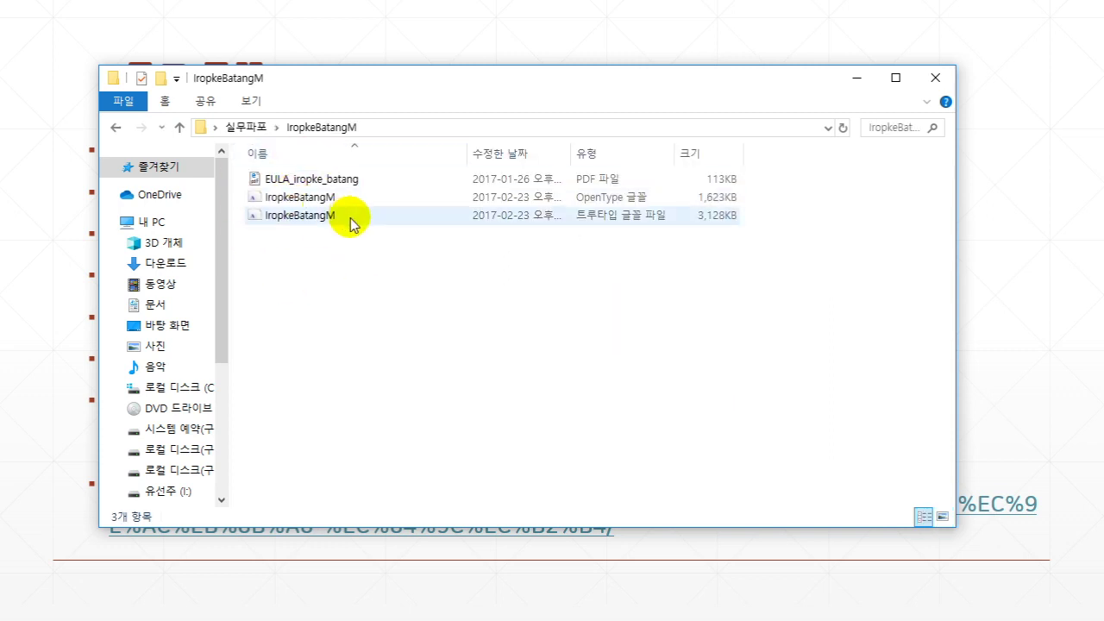
{"action": "left_click", "coordinate": [300, 200]}
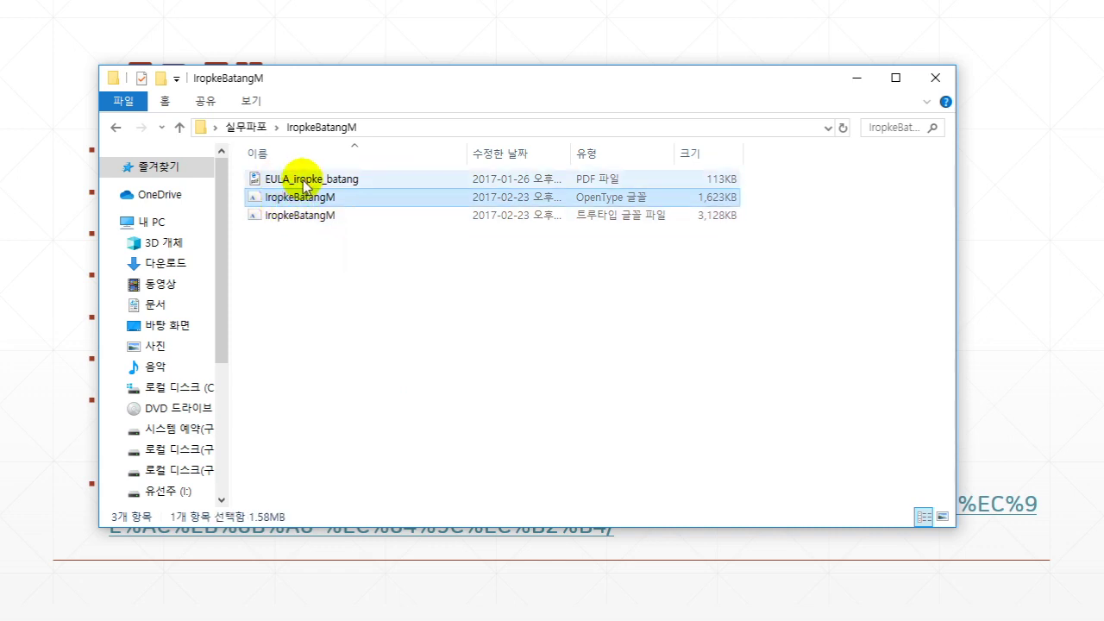
{"action": "left_click", "coordinate": [300, 181]}
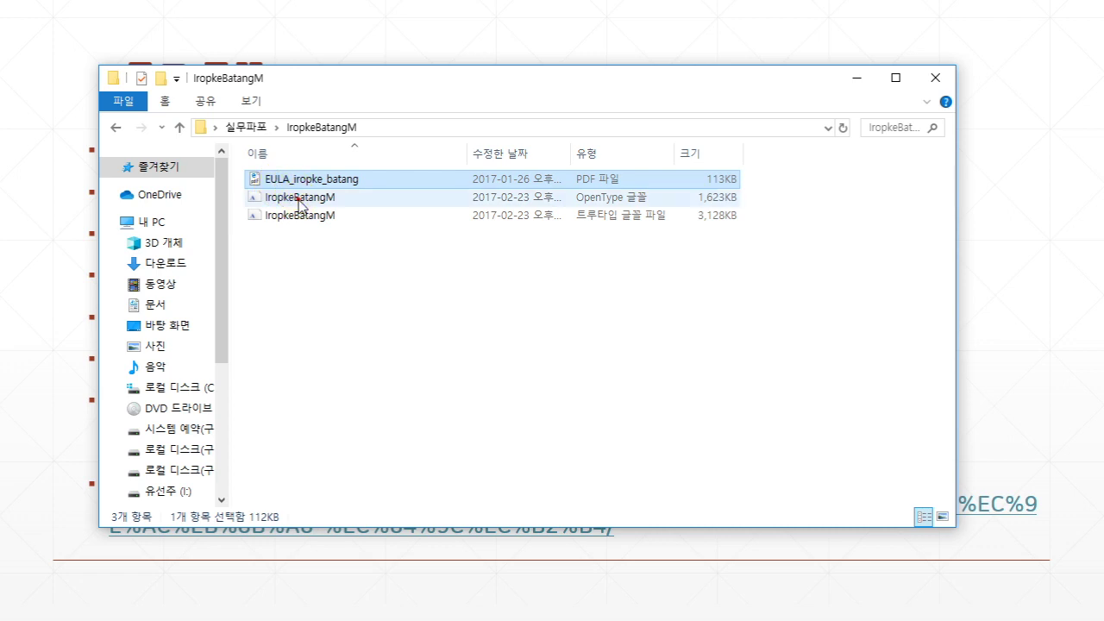
Install both IropkeBatangM font files, OpenType and TrueType, replacing the existing versions, and close the folder window.
{"action": "left_click", "coordinate": [298, 198]}
{"action": "left_click", "coordinate": [308, 216], "text": "shift"}
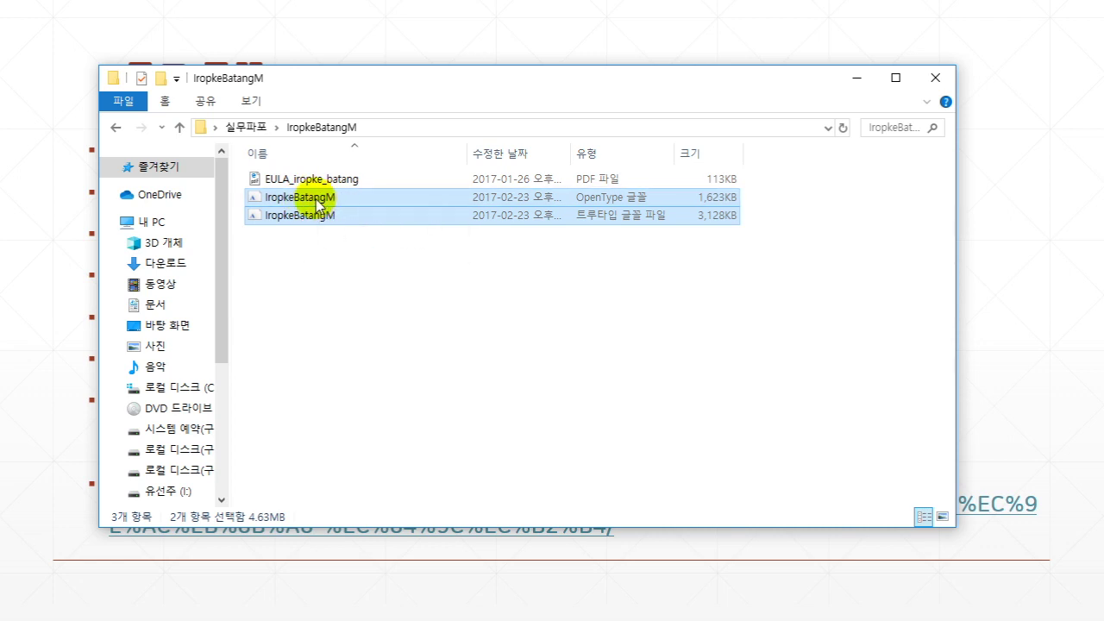
{"action": "right_click", "coordinate": [317, 200]}
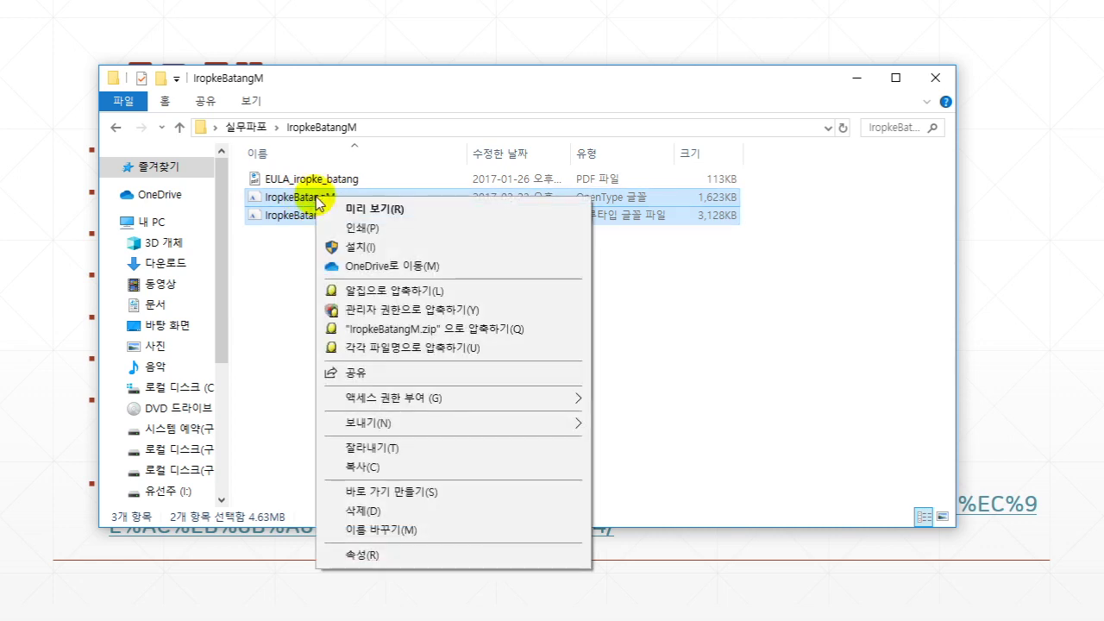
{"action": "left_click", "coordinate": [356, 250]}
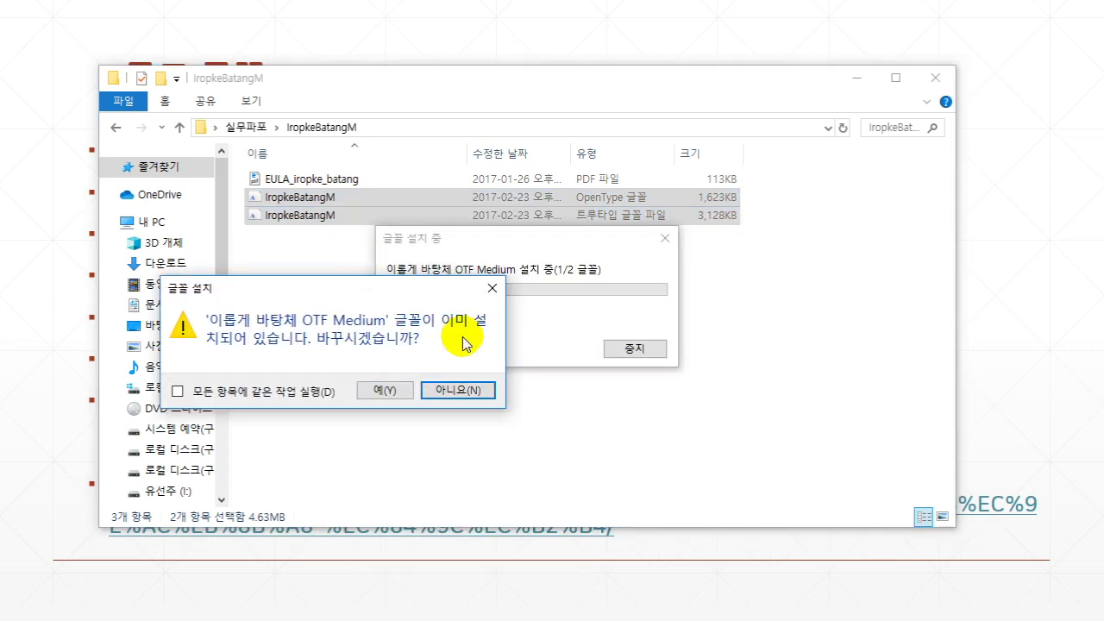
{"action": "left_click", "coordinate": [408, 392]}
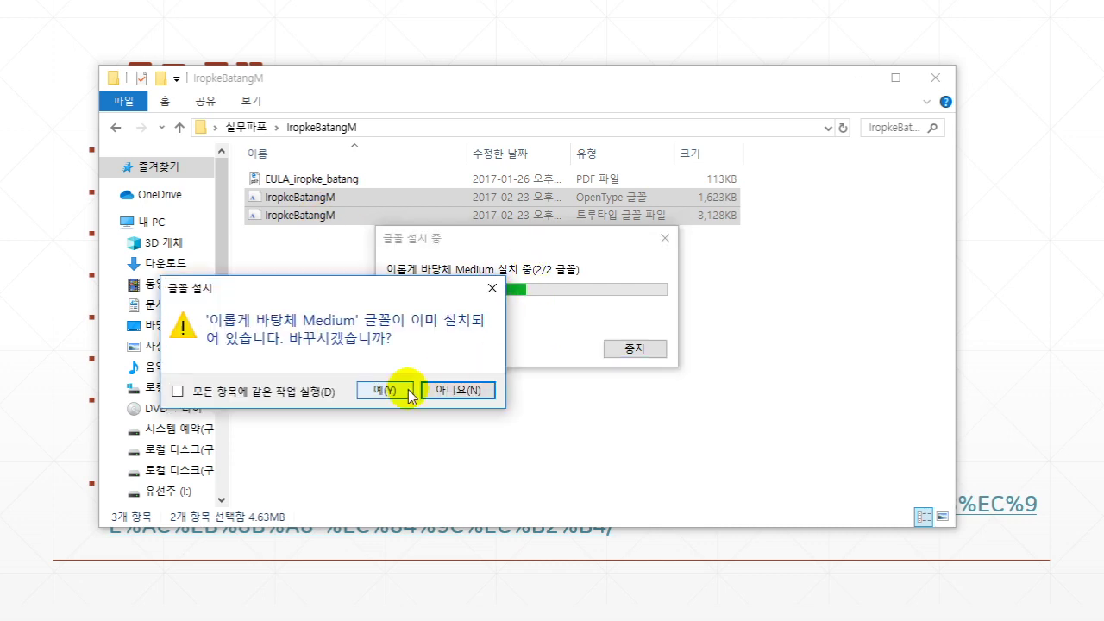
{"action": "left_click", "coordinate": [409, 392]}
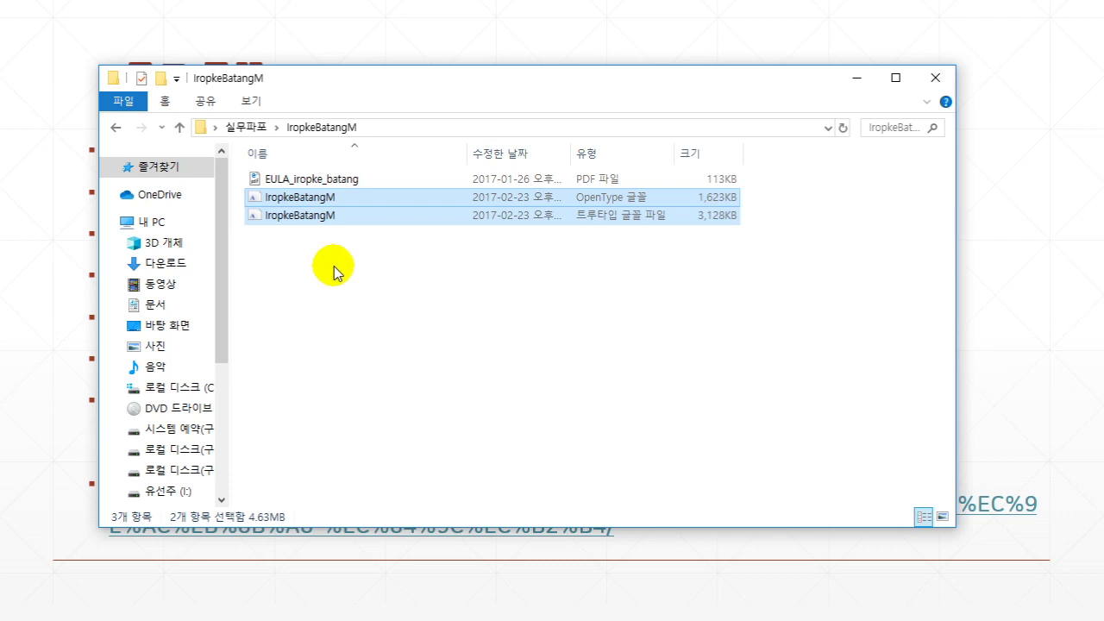
{"action": "left_click", "coordinate": [937, 78]}
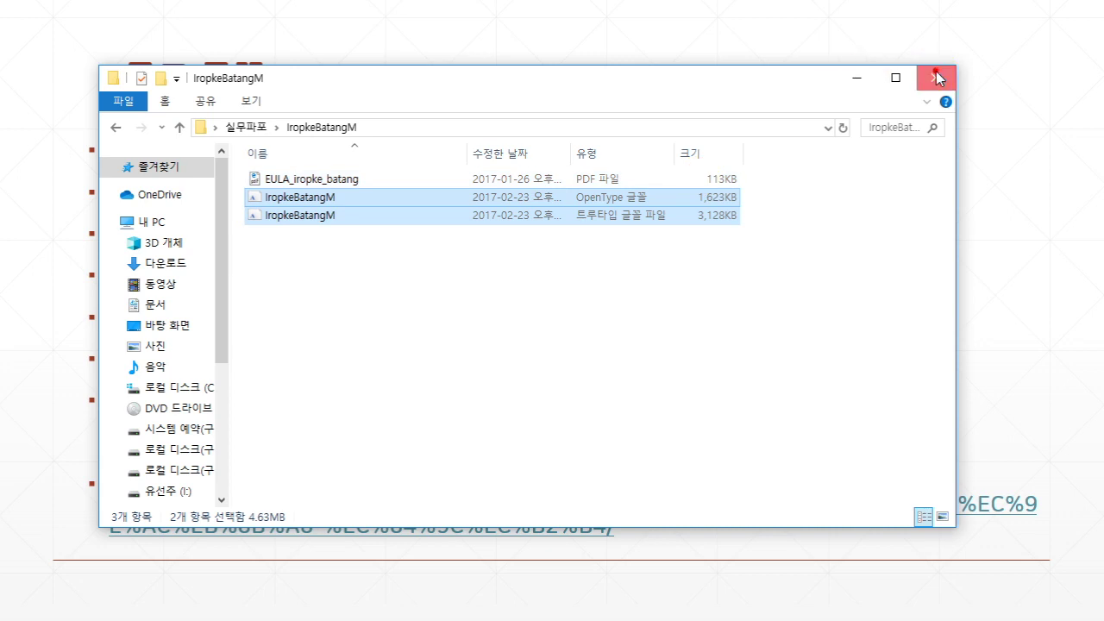
{"action": "left_click", "coordinate": [936, 79]}
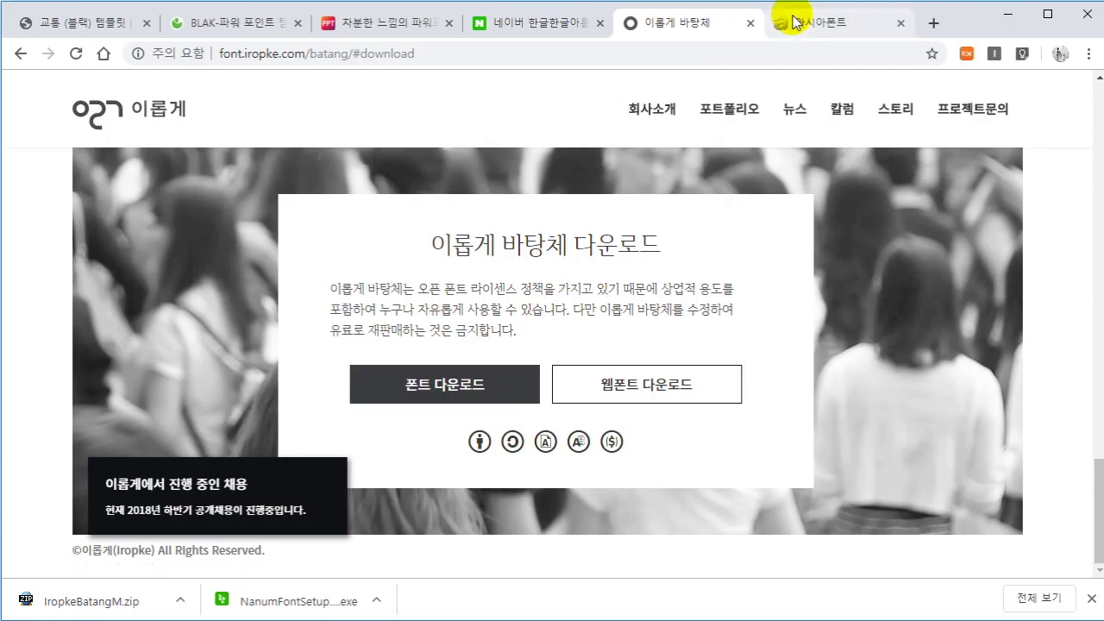
Switch to the 아시아폰트 website in Chrome and look over its font samples down to the font name list.
{"action": "left_click", "coordinate": [827, 24]}
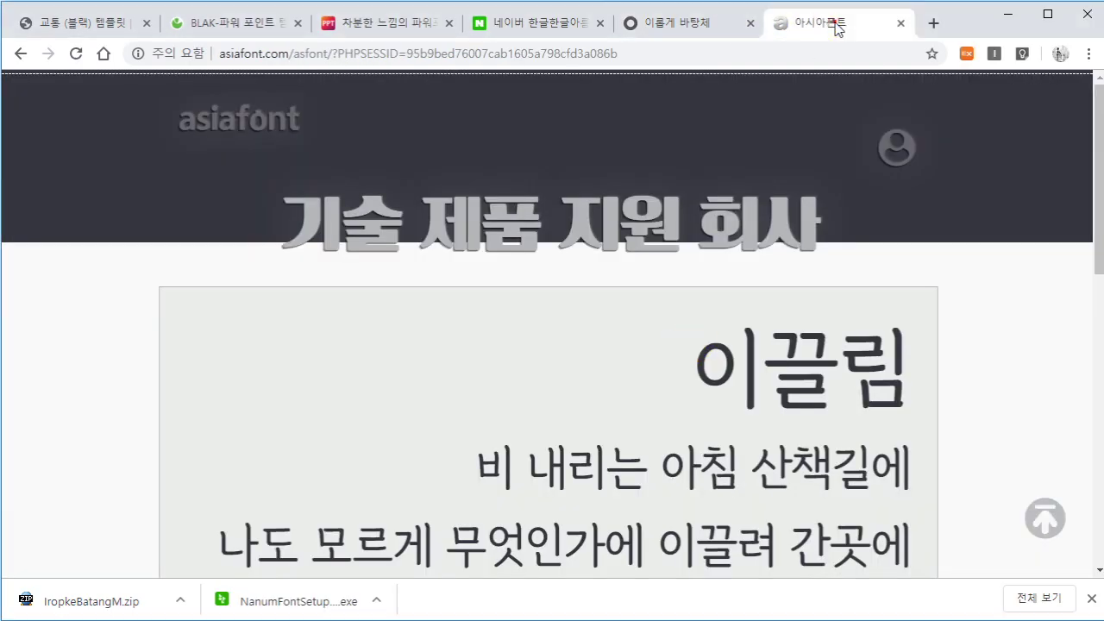
{"action": "scroll", "coordinate": [637, 402], "scroll_direction": "down", "scroll_amount": 1}
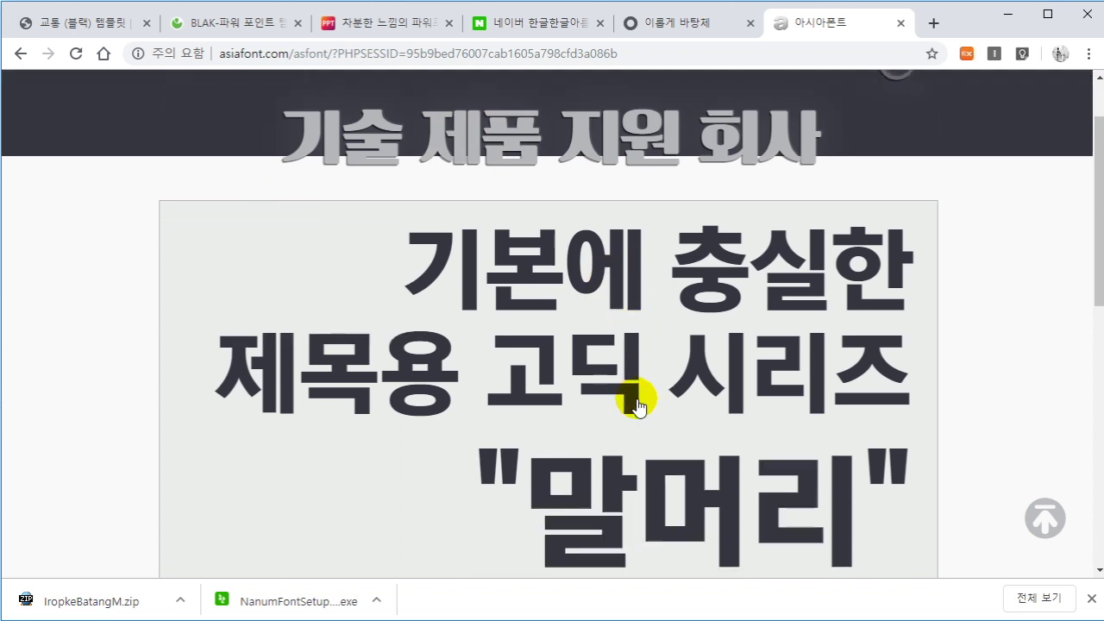
{"action": "scroll", "coordinate": [636, 402], "scroll_direction": "down", "scroll_amount": 1}
{"action": "scroll", "coordinate": [398, 490], "scroll_direction": "down", "scroll_amount": 1}
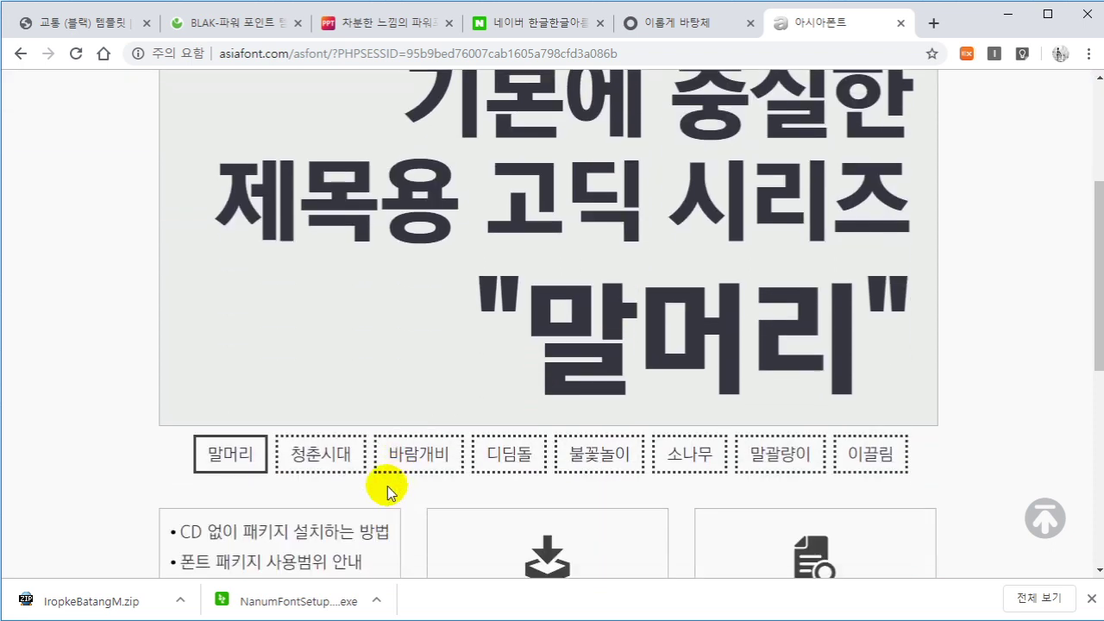
Preview the 바람개비, 디딤돌, 불꽃놀이 and 소나무 font samples on the 아시아폰트 home page.
{"action": "scroll", "coordinate": [432, 426], "scroll_direction": "down", "scroll_amount": 1}
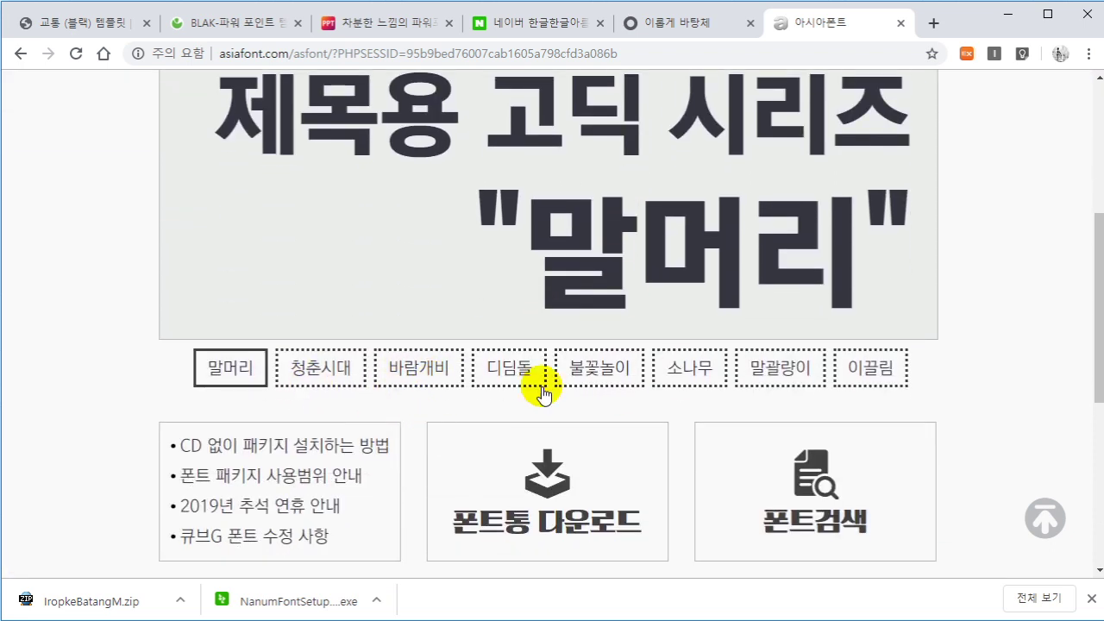
{"action": "scroll", "coordinate": [643, 391], "scroll_direction": "down", "scroll_amount": 1}
{"action": "left_click", "coordinate": [421, 281]}
{"action": "left_click", "coordinate": [499, 286]}
{"action": "left_click", "coordinate": [582, 292]}
{"action": "scroll", "coordinate": [690, 324], "scroll_direction": "up", "scroll_amount": 1}
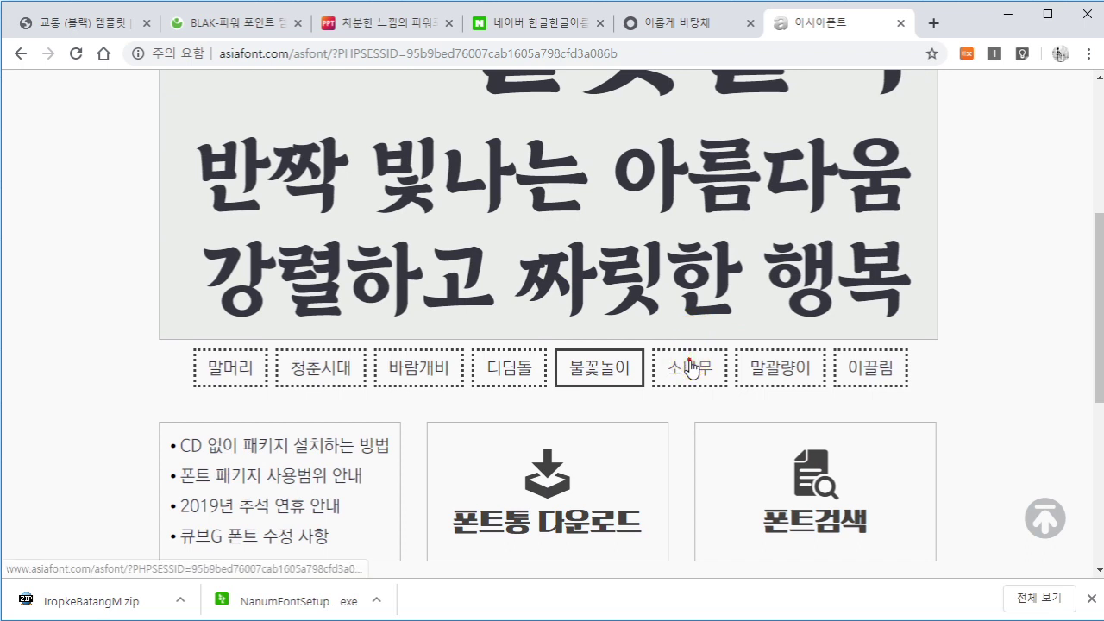
{"action": "left_click", "coordinate": [690, 368]}
Open the 폰트통 download page and save the Windows version as the 폰트통 ZIP file in the 실무파포 folder.
{"action": "scroll", "coordinate": [689, 366], "scroll_direction": "down", "scroll_amount": 2}
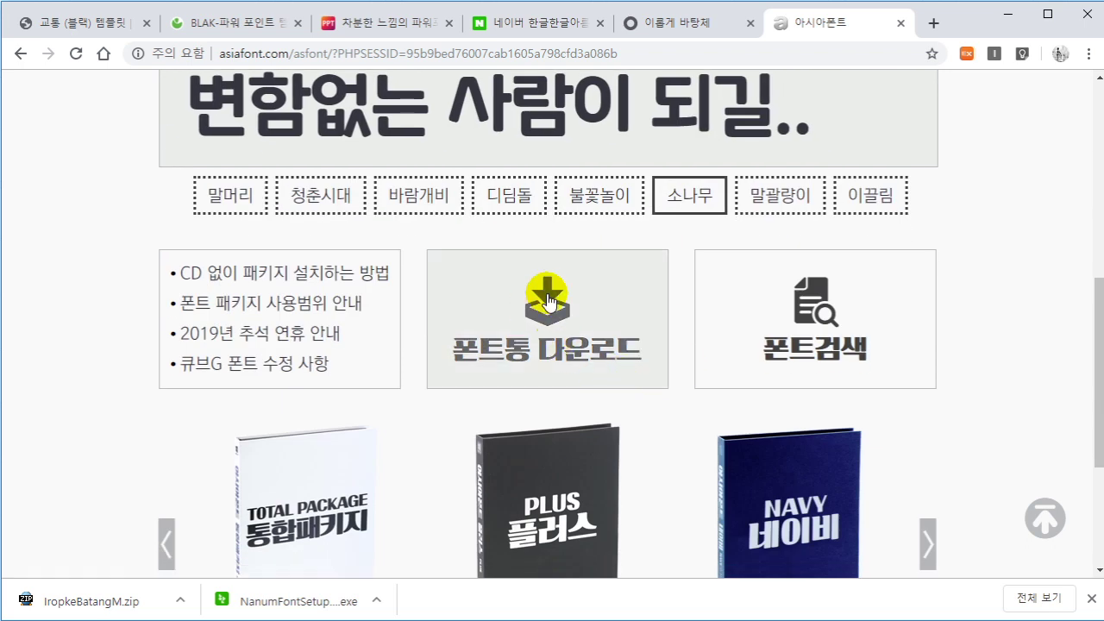
{"action": "scroll", "coordinate": [539, 325], "scroll_direction": "down", "scroll_amount": 2}
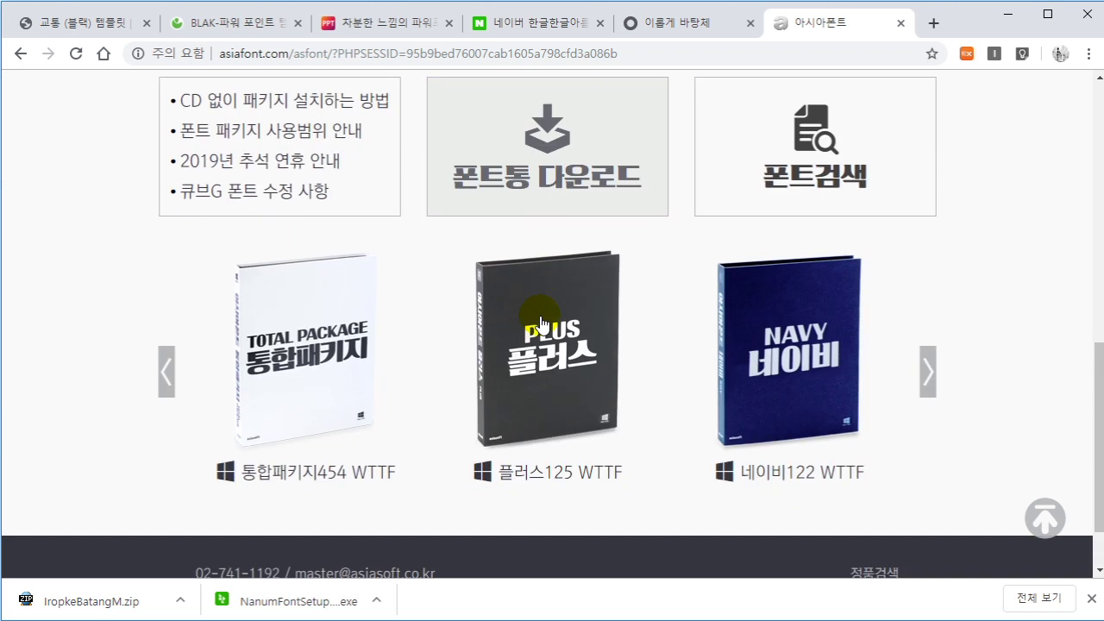
{"action": "left_click", "coordinate": [545, 166]}
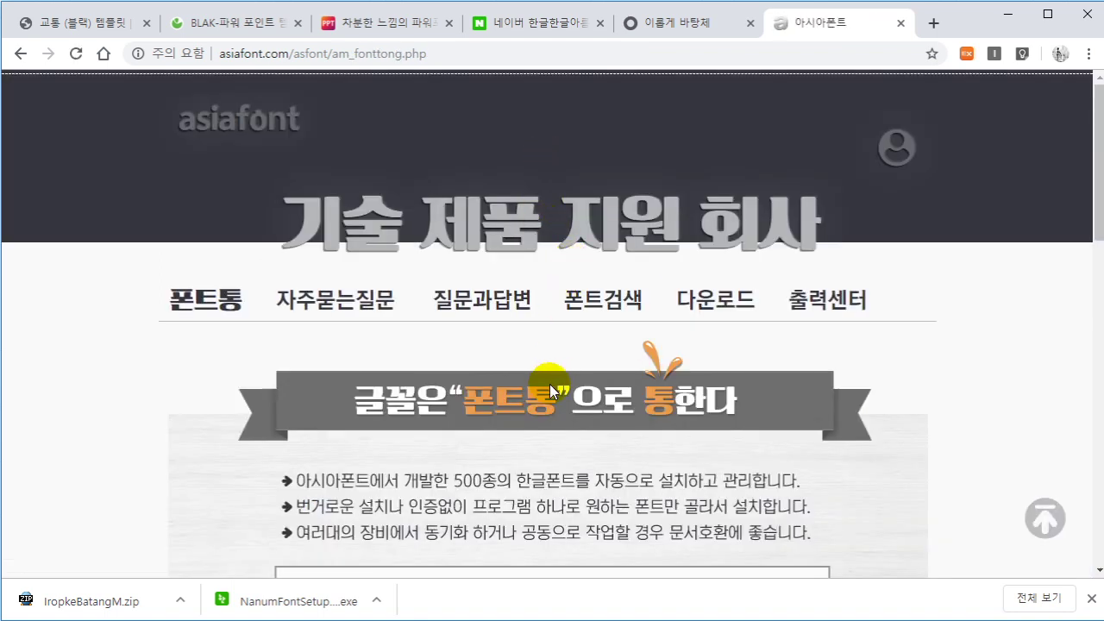
{"action": "scroll", "coordinate": [548, 384], "scroll_direction": "down", "scroll_amount": 4}
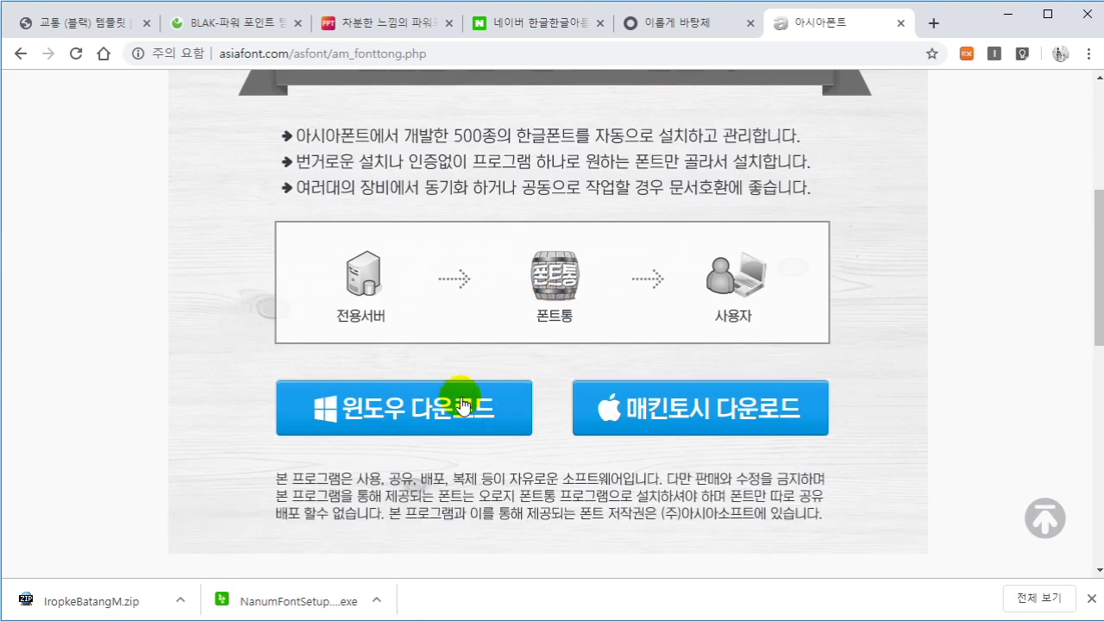
{"action": "left_click", "coordinate": [417, 411]}
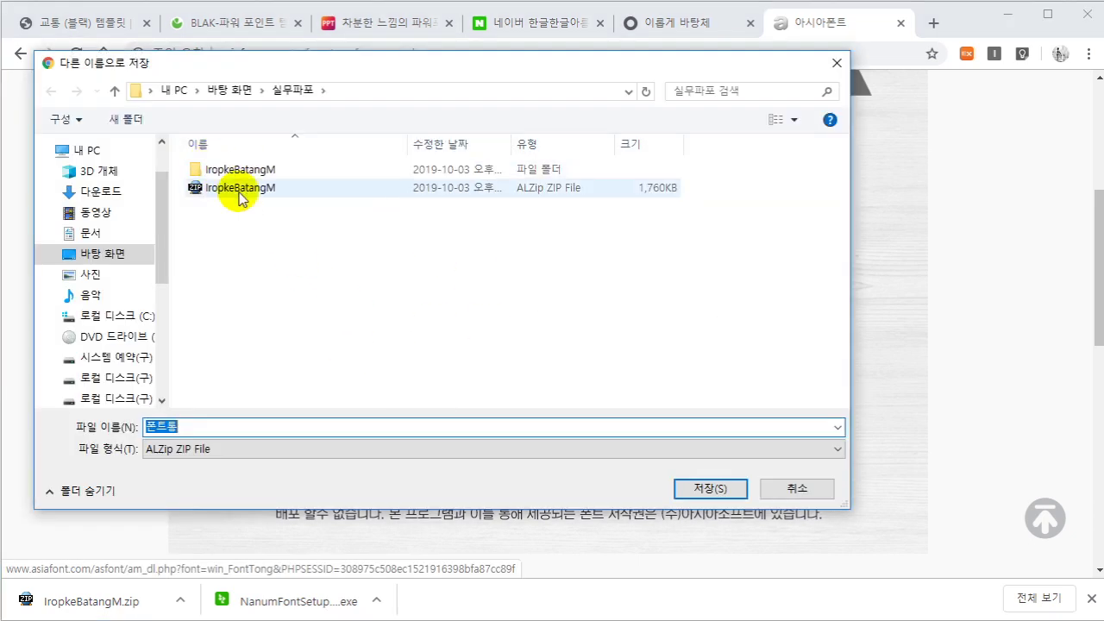
{"action": "left_click", "coordinate": [710, 489]}
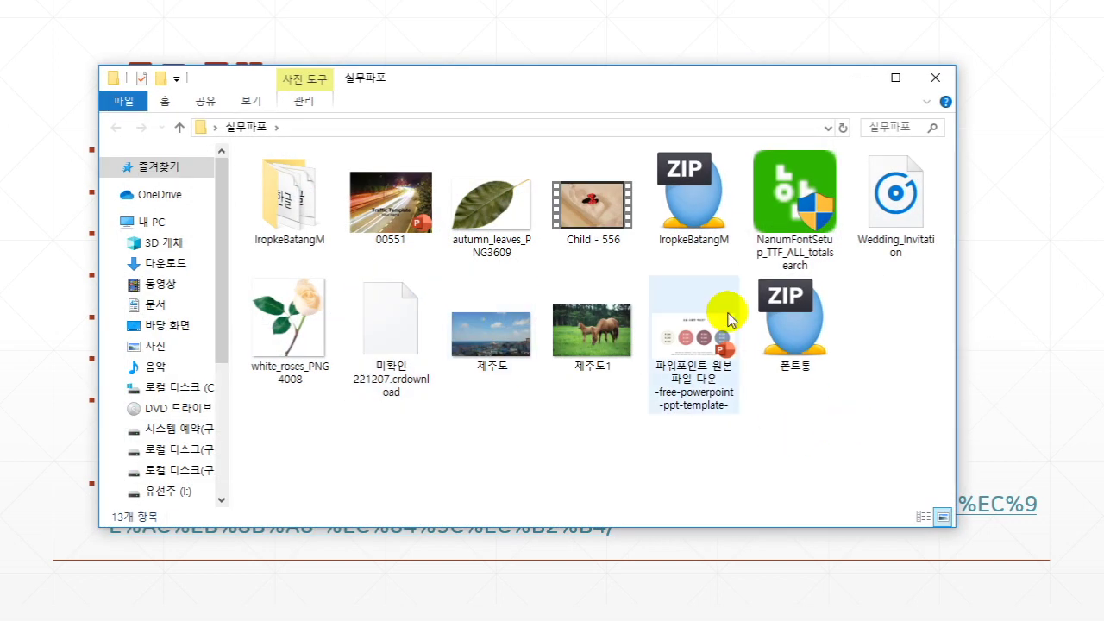
Extract all files of 폰트통.zip with 알집 into a folder named after the archive inside 실무파포, and close the extraction windows.
{"action": "left_click", "coordinate": [789, 334]}
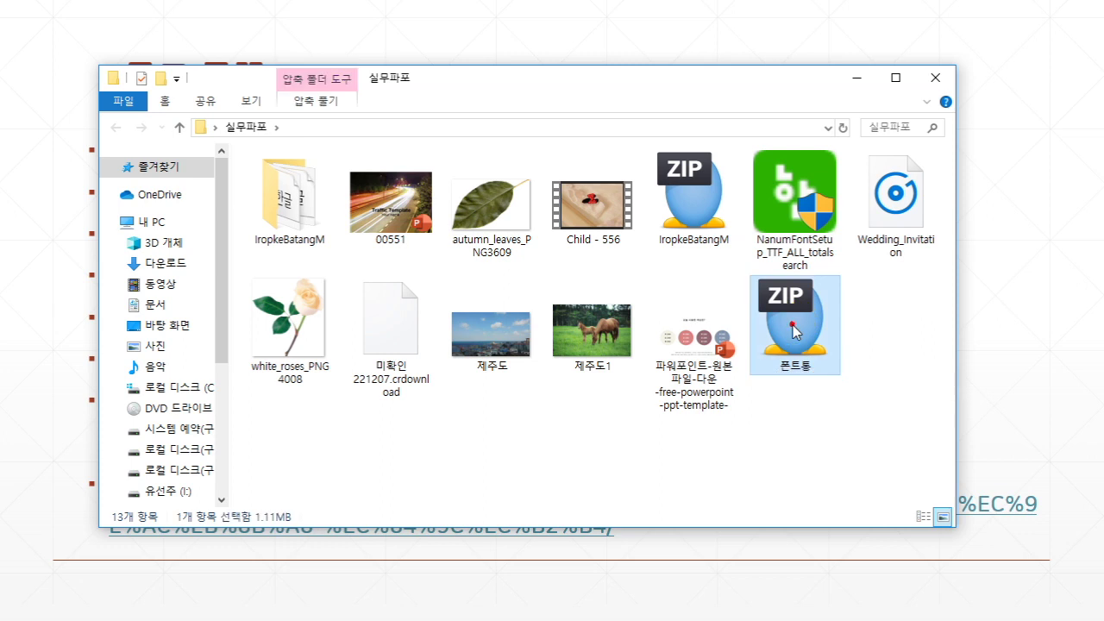
{"action": "double_click", "coordinate": [789, 334]}
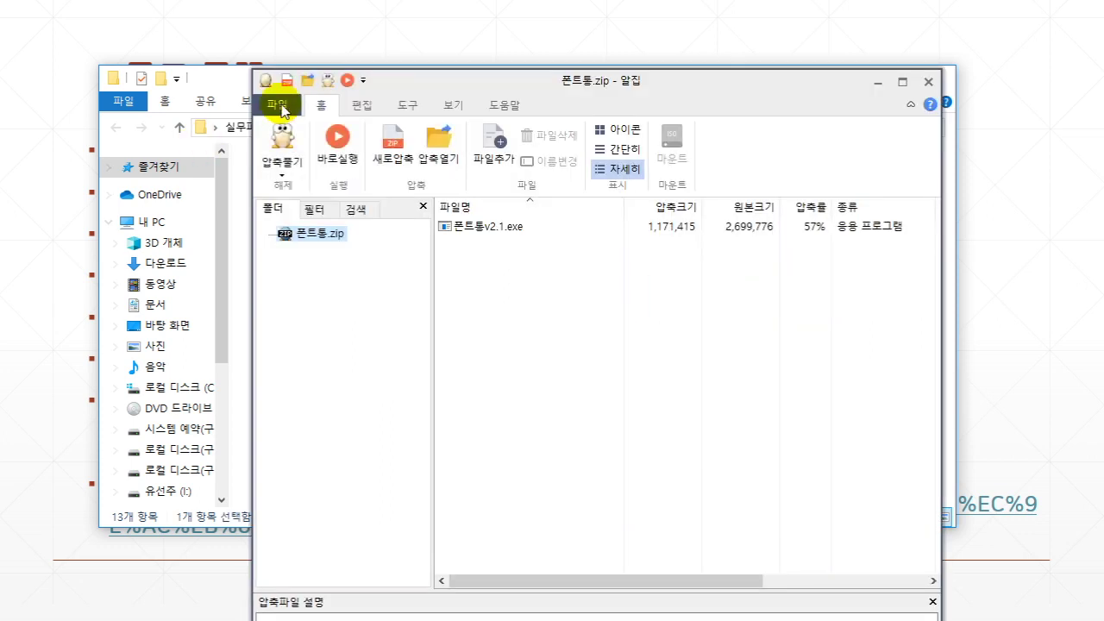
{"action": "left_click", "coordinate": [283, 136]}
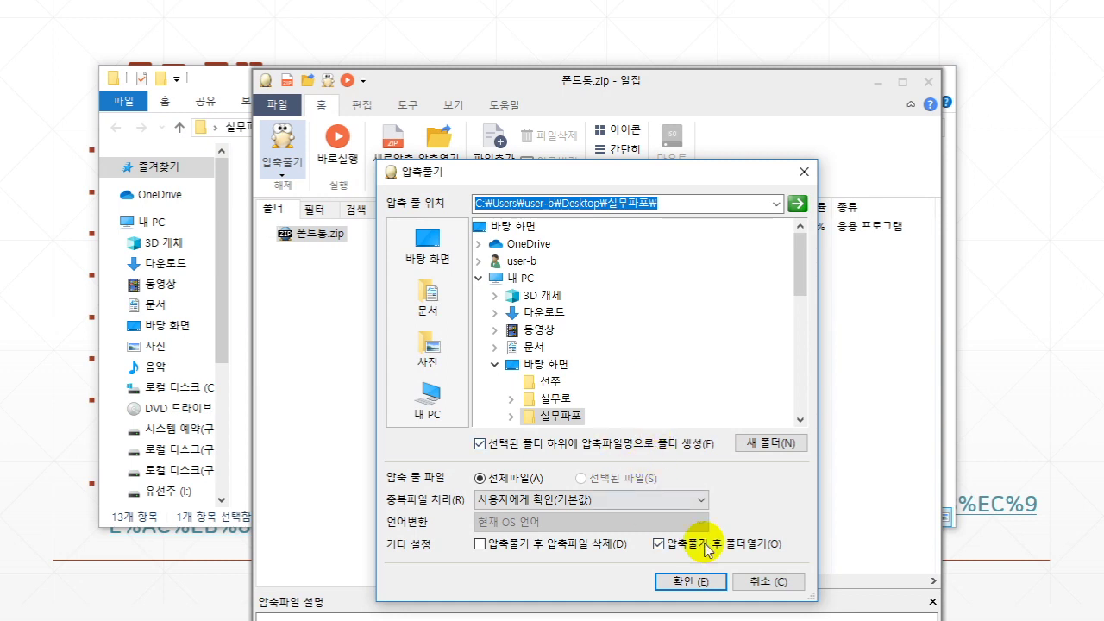
{"action": "left_click", "coordinate": [690, 579]}
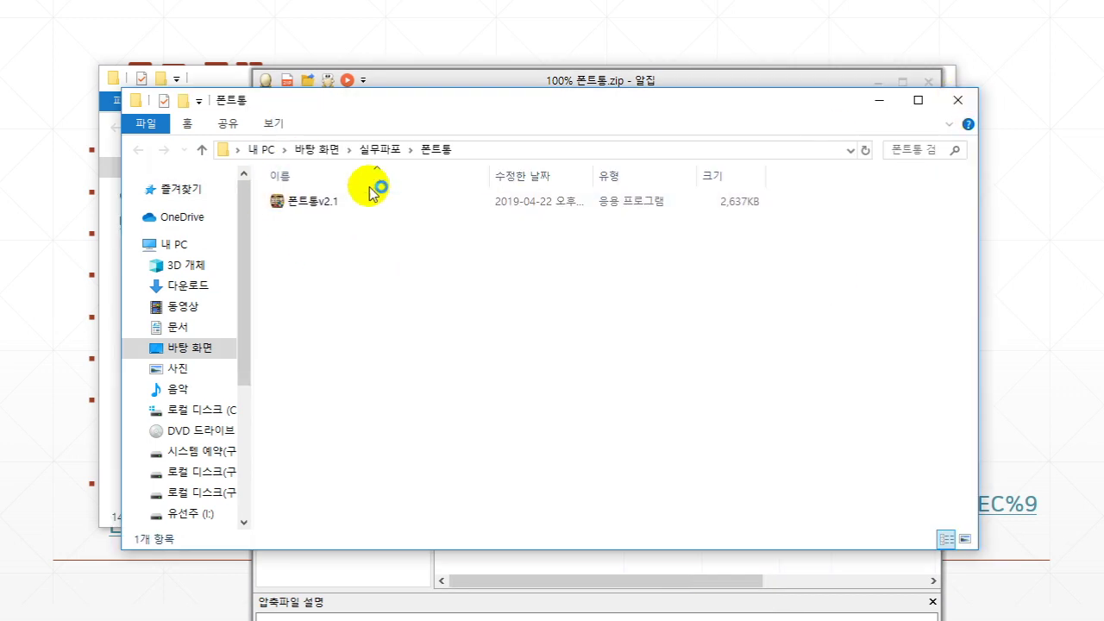
{"action": "left_click", "coordinate": [956, 100]}
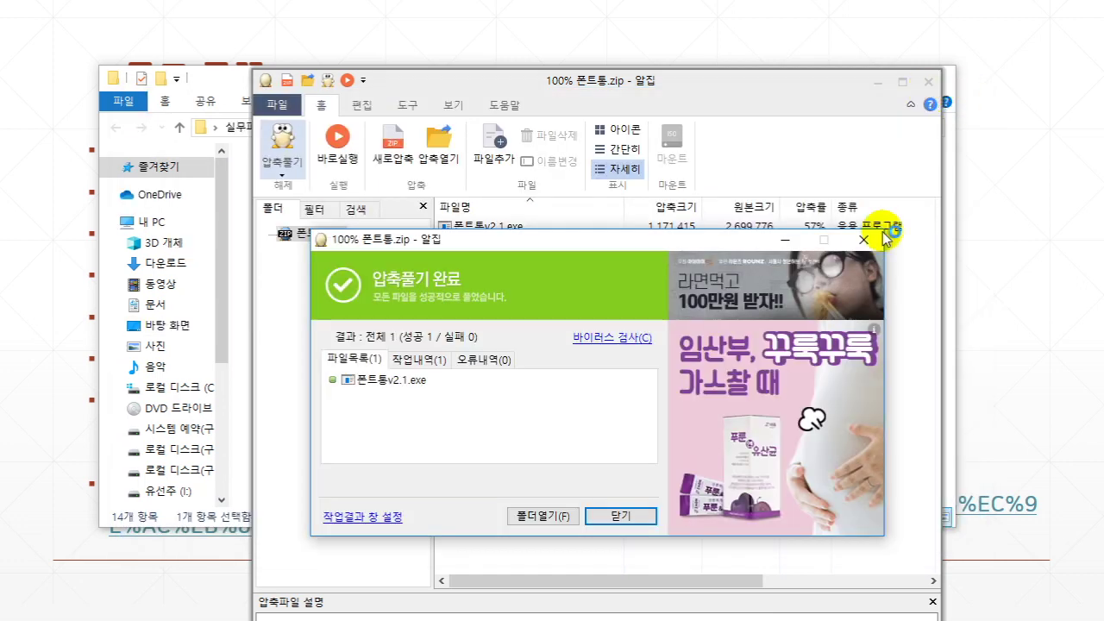
{"action": "left_click", "coordinate": [927, 81]}
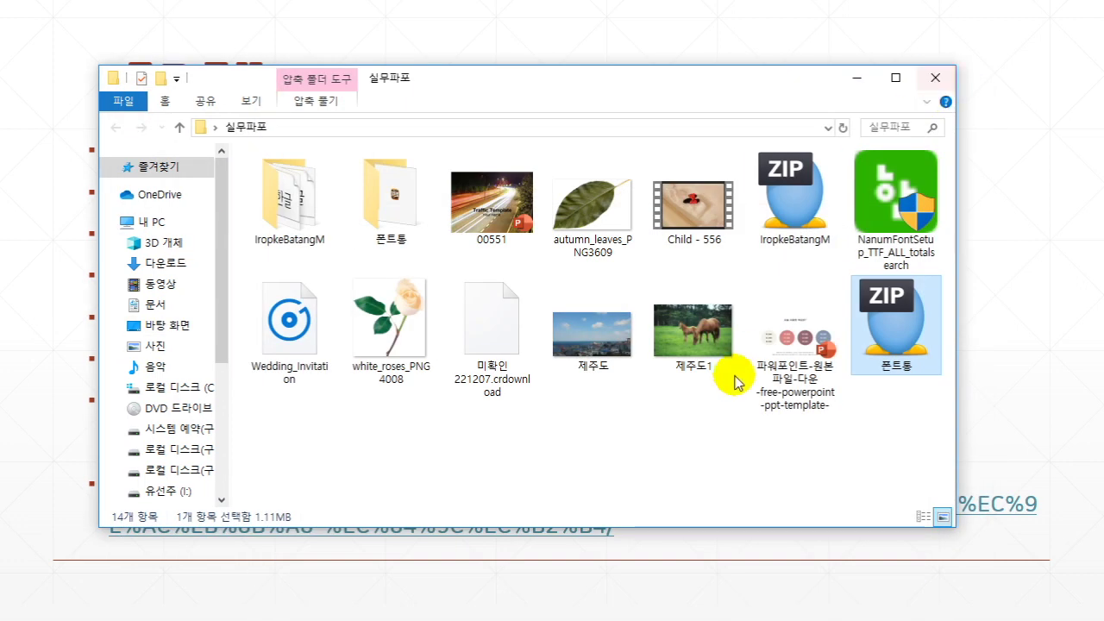
{"action": "left_click", "coordinate": [660, 429]}
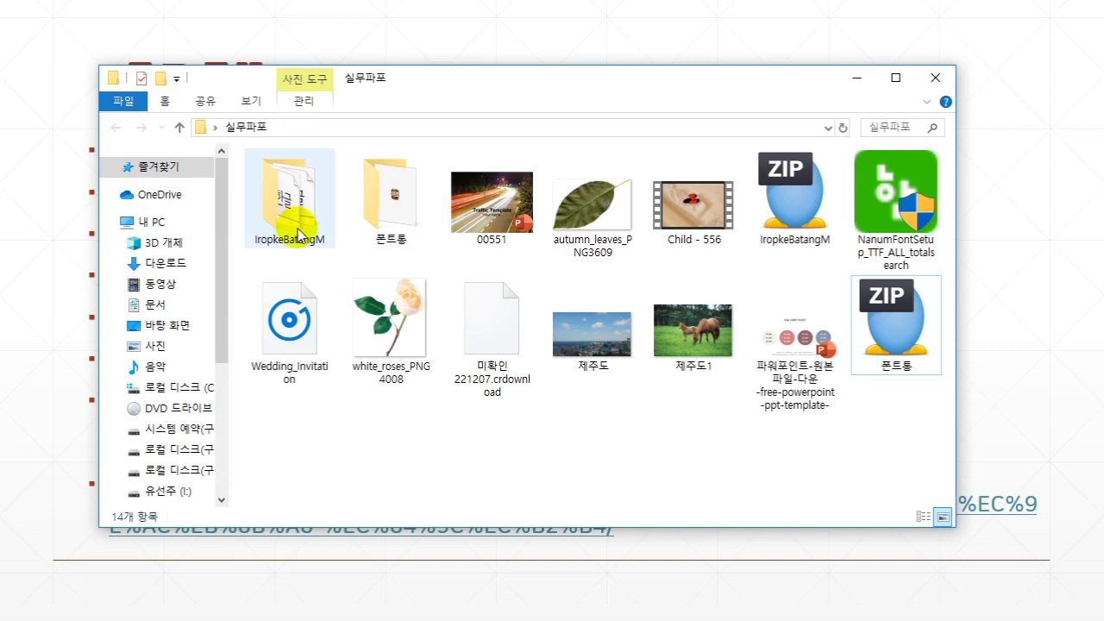
Run 폰트통v2.1 from the extracted 폰트통 folder, agree to its licence contract and continue to the TrueType font installation list.
{"action": "double_click", "coordinate": [394, 205]}
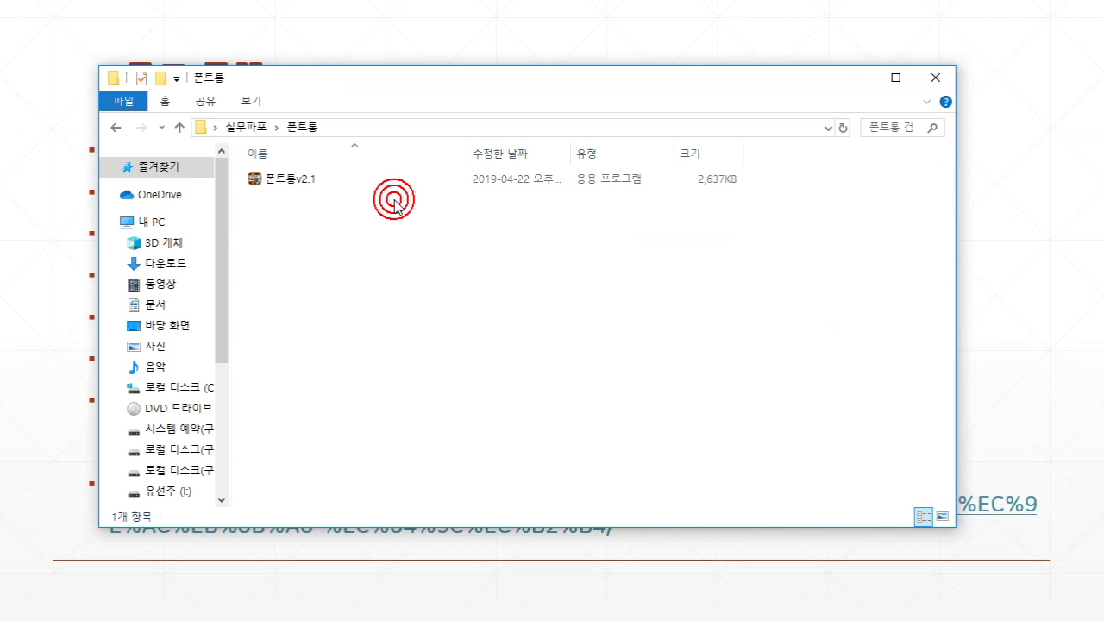
{"action": "left_click", "coordinate": [290, 183]}
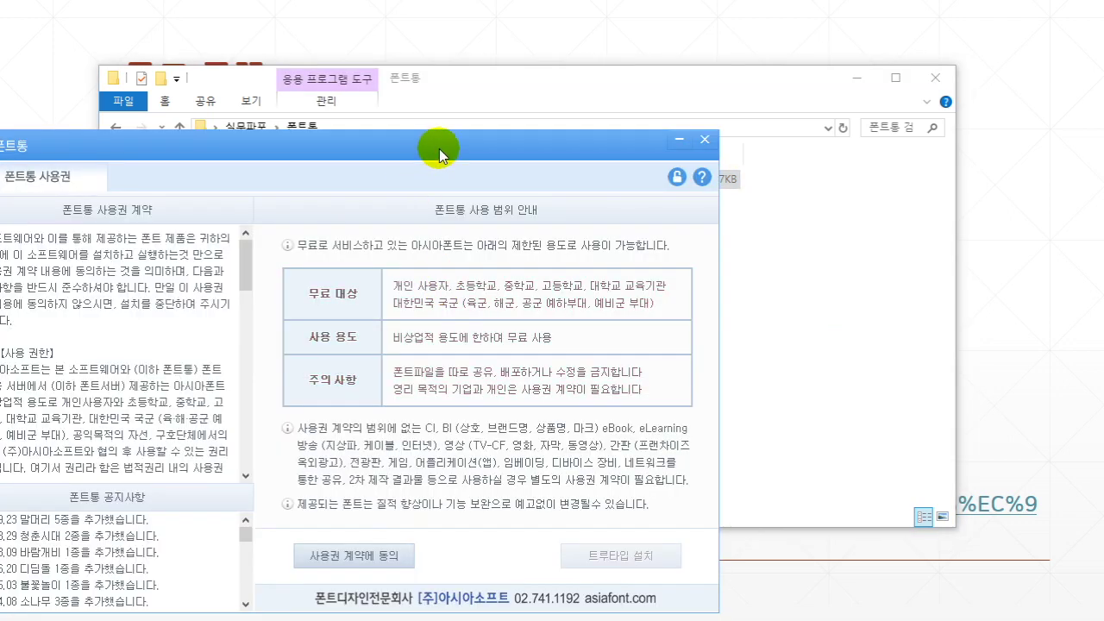
{"action": "left_click_drag", "start_coordinate": [439, 148], "coordinate": [548, 57]}
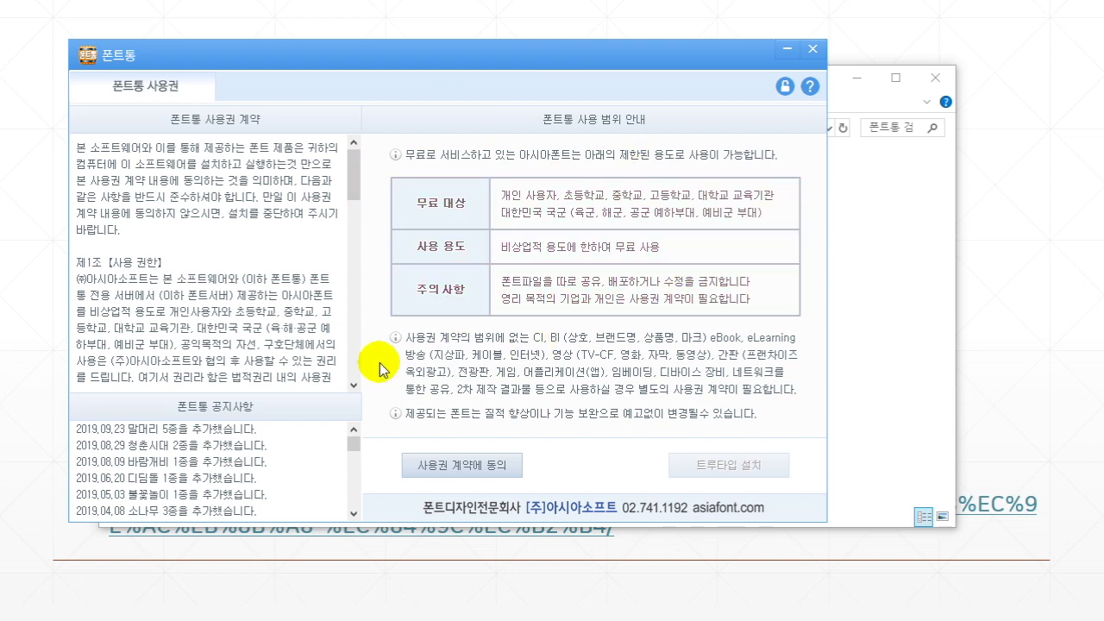
{"action": "left_click", "coordinate": [460, 468]}
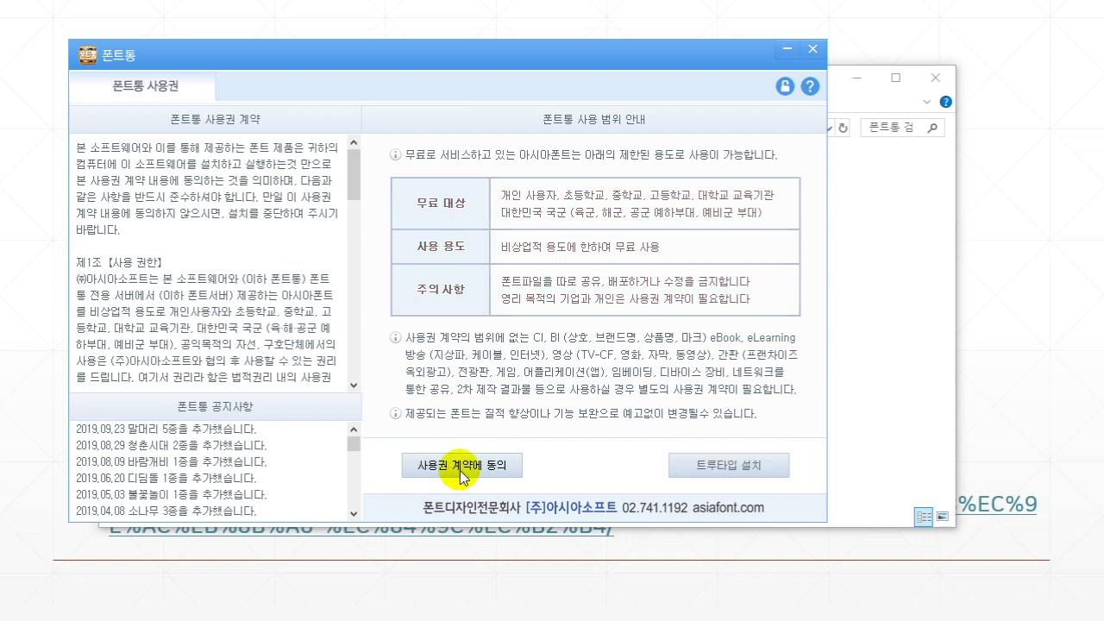
{"action": "left_click", "coordinate": [734, 465]}
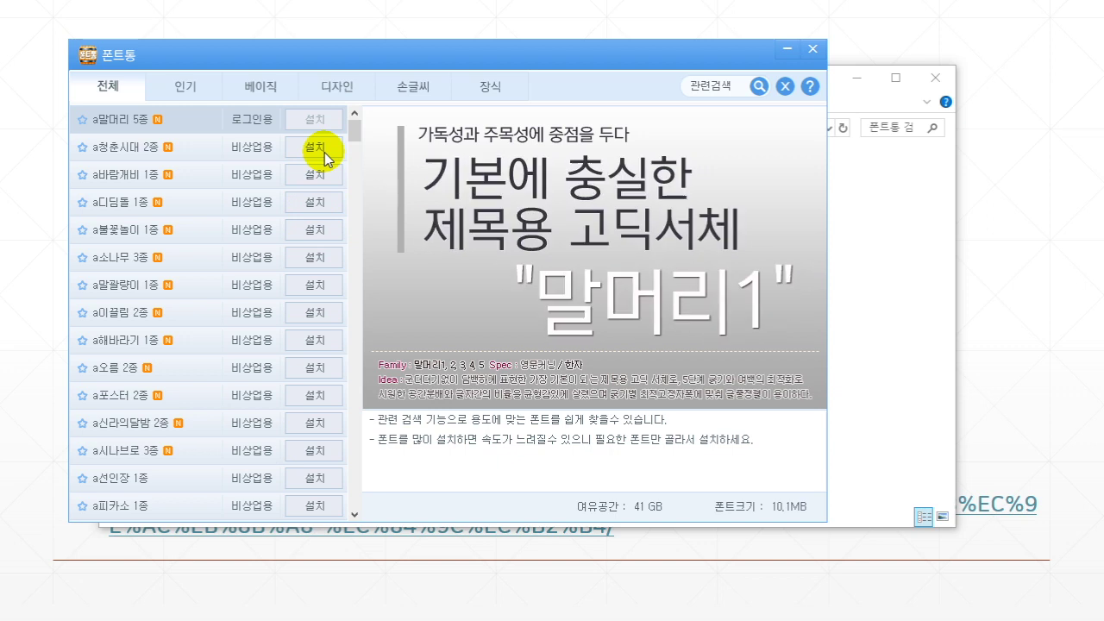
Look through the 베이직, 디자인 and 손글씨 font categories in 폰트통.
{"action": "left_click", "coordinate": [259, 92]}
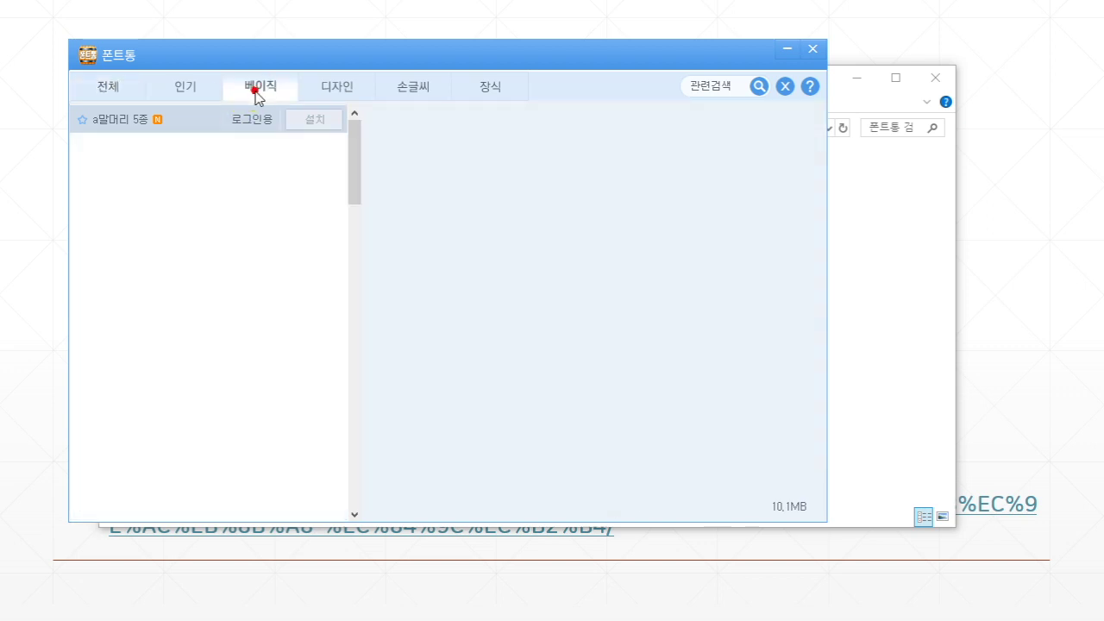
{"action": "left_click", "coordinate": [335, 92]}
{"action": "left_click", "coordinate": [430, 89]}
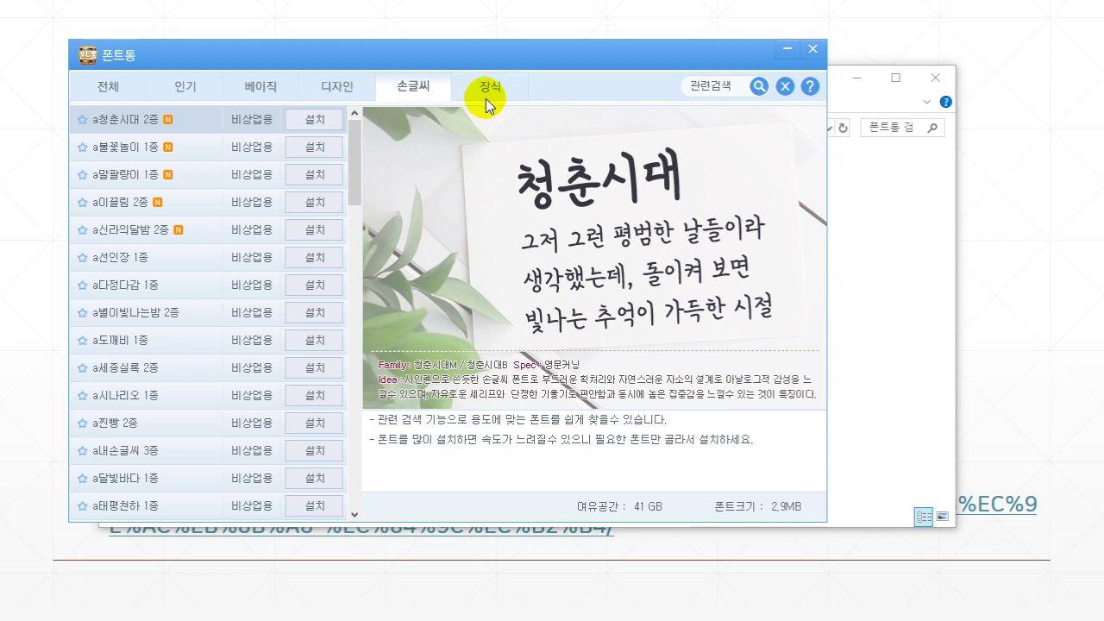
Close 폰트통 and its folder window, and return the slide show to the previous slide, 무료 ppt 사이트 등.
{"action": "left_click", "coordinate": [815, 52]}
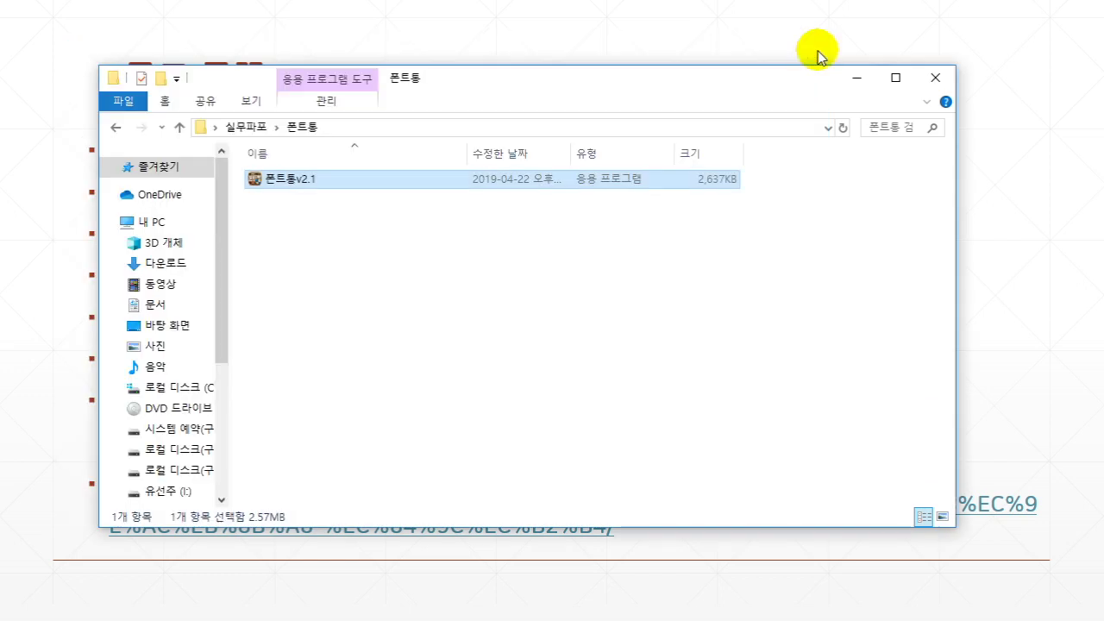
{"action": "left_click", "coordinate": [935, 80]}
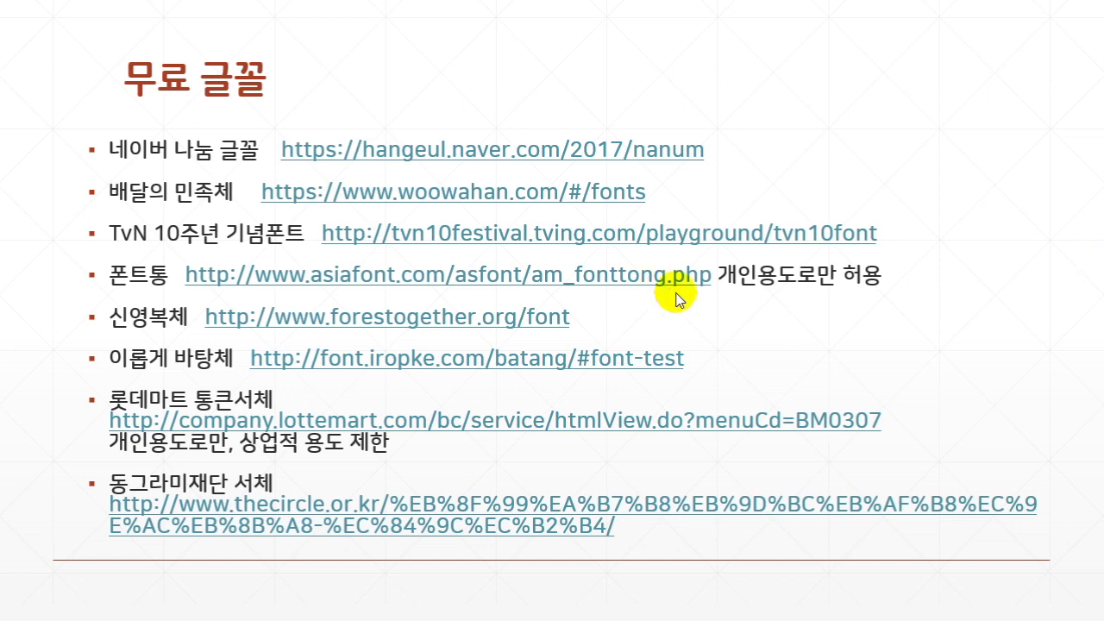
{"action": "right_click", "coordinate": [859, 175]}
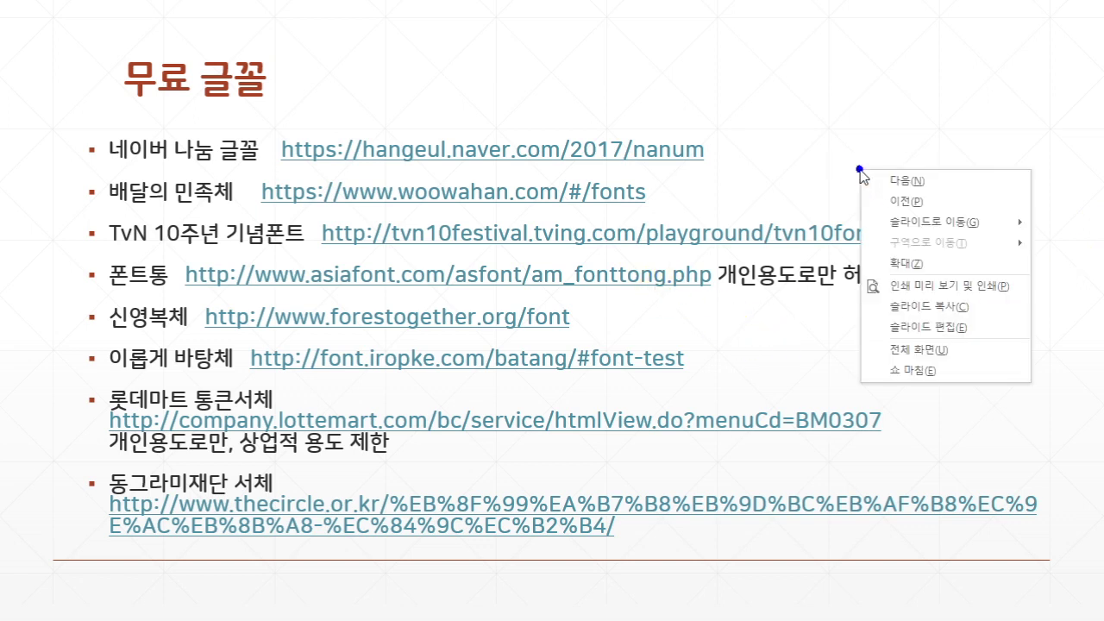
{"action": "left_click", "coordinate": [888, 202]}
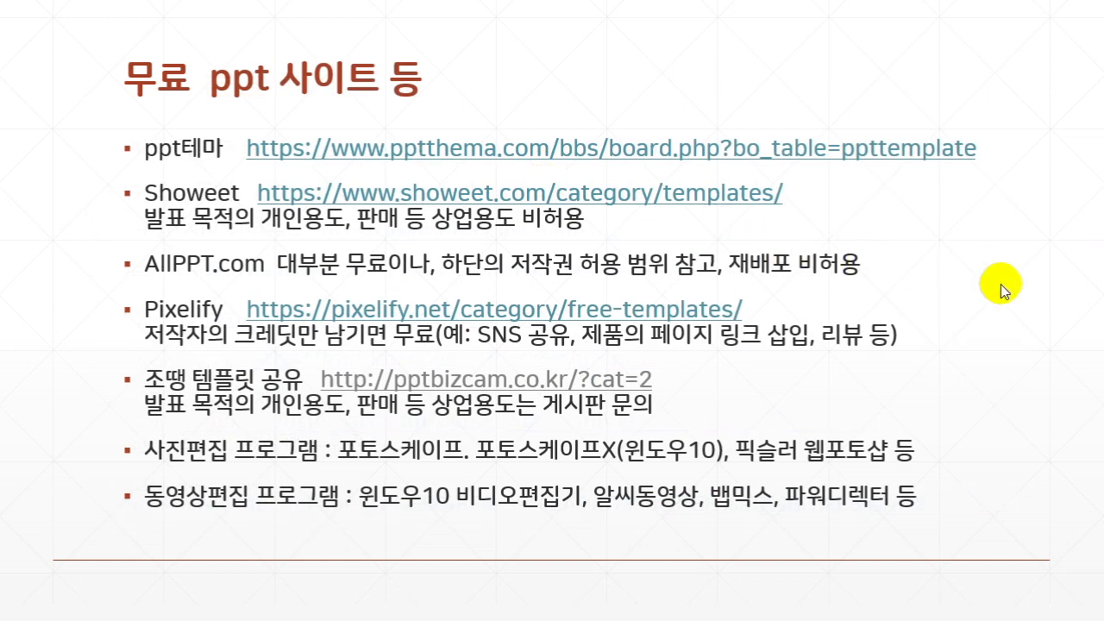
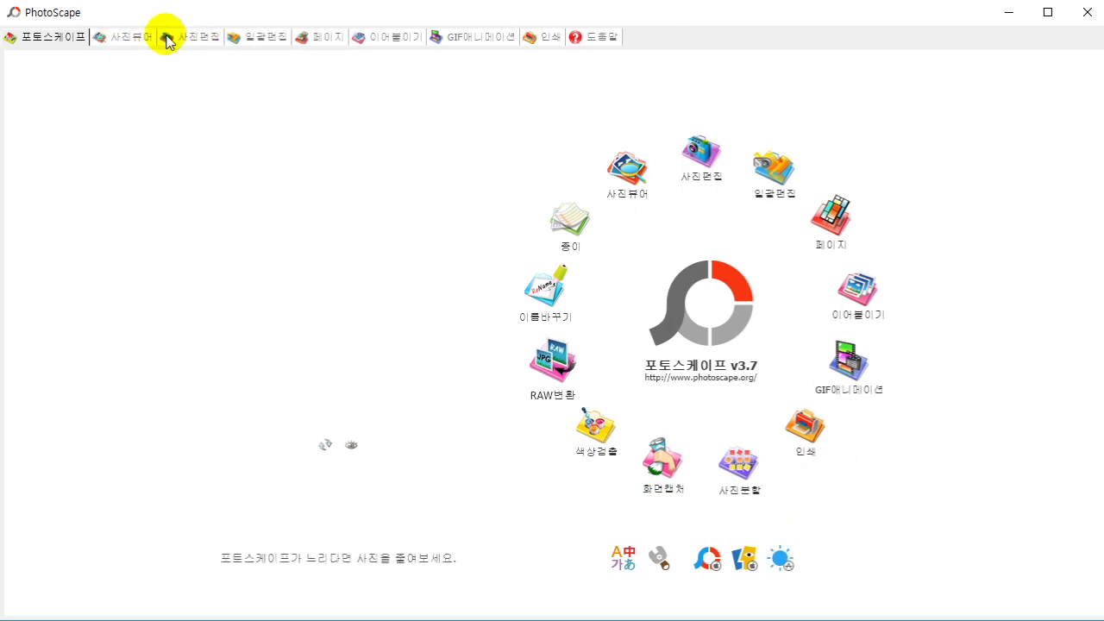
Open 제주도1.jpg for editing in PhotoScape and look at the available photo frames without applying one.
{"action": "left_click", "coordinate": [207, 49]}
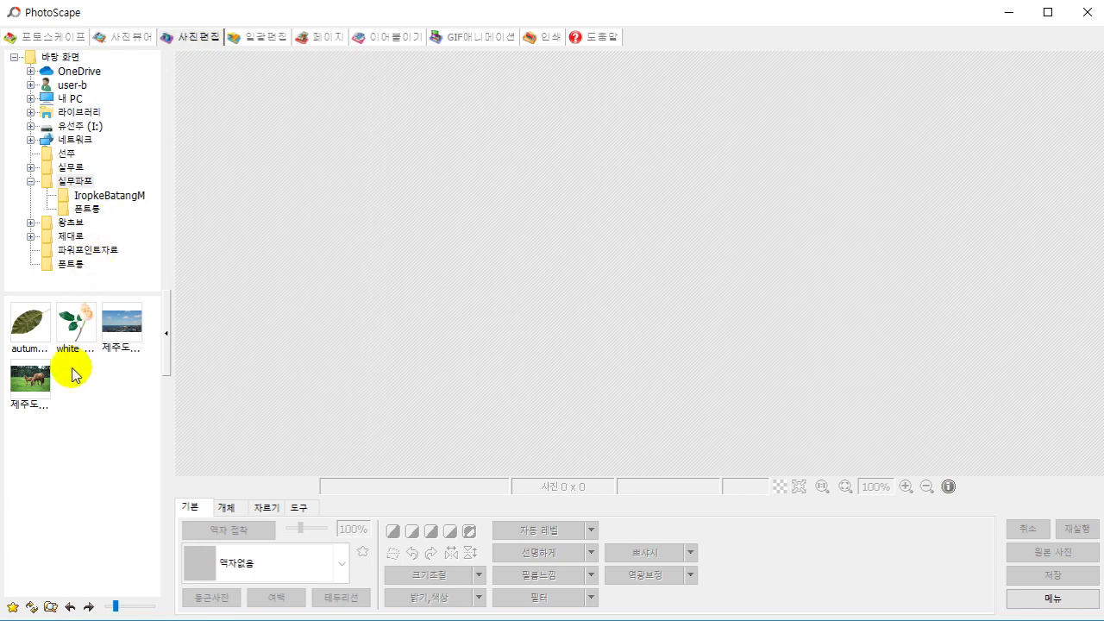
{"action": "left_click", "coordinate": [43, 382]}
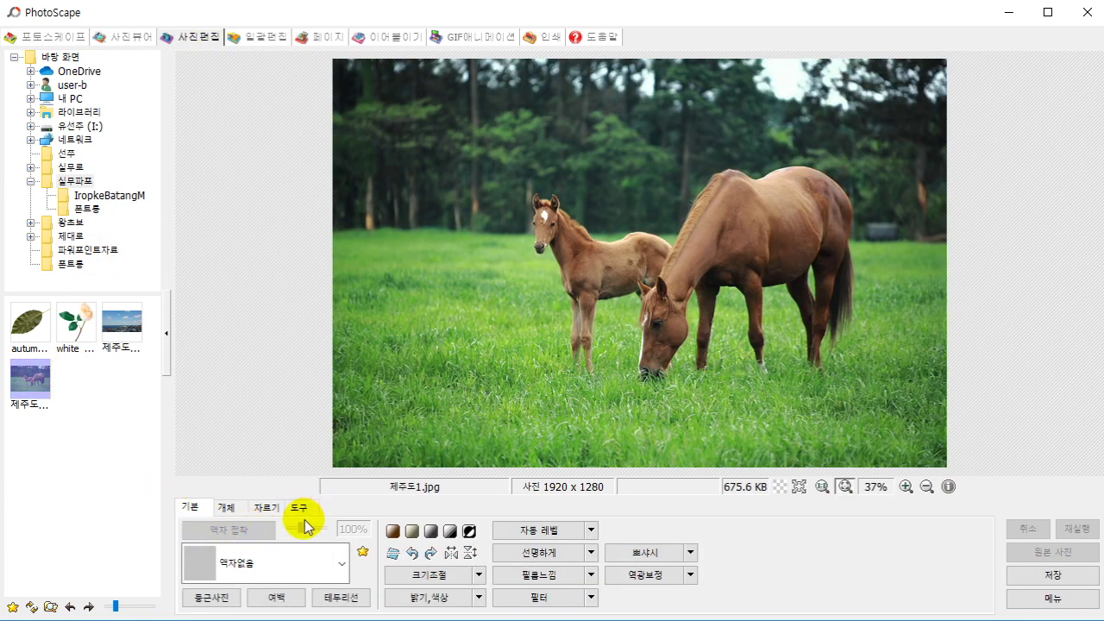
{"action": "left_click", "coordinate": [342, 562]}
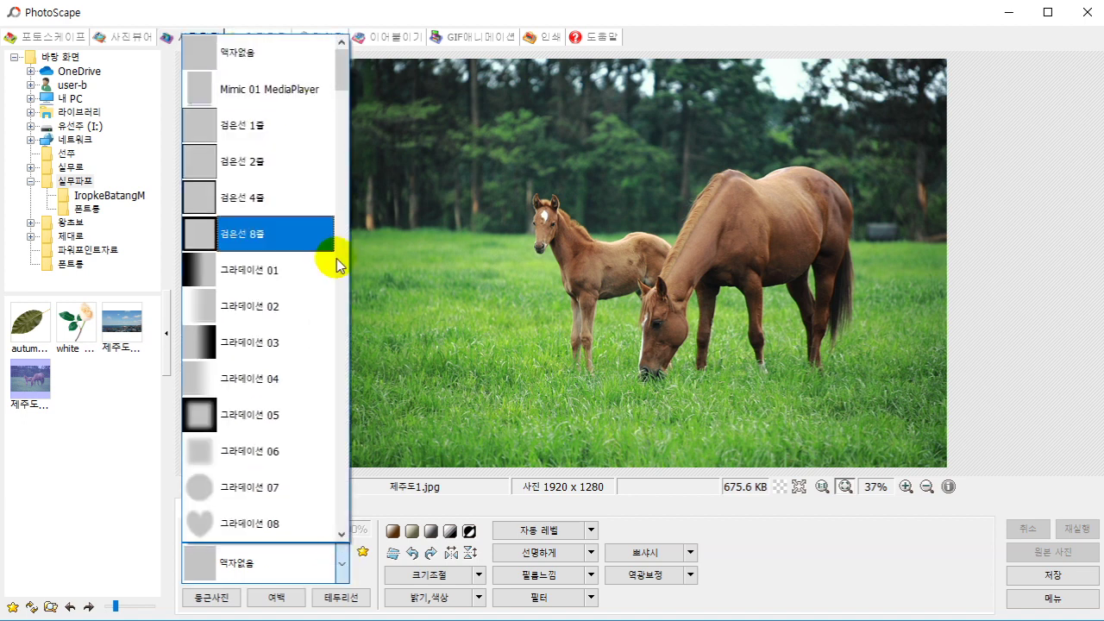
{"action": "left_click", "coordinate": [721, 530]}
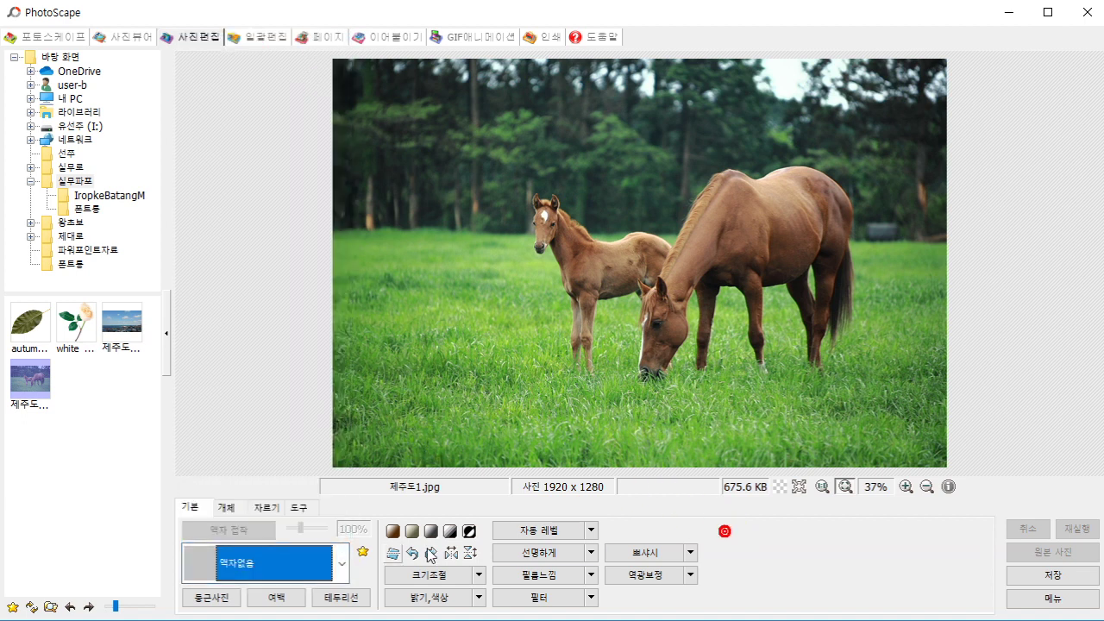
Look over PhotoScape's object, crop and retouching tool options for the horse photo.
{"action": "left_click", "coordinate": [226, 508]}
{"action": "left_click", "coordinate": [264, 507]}
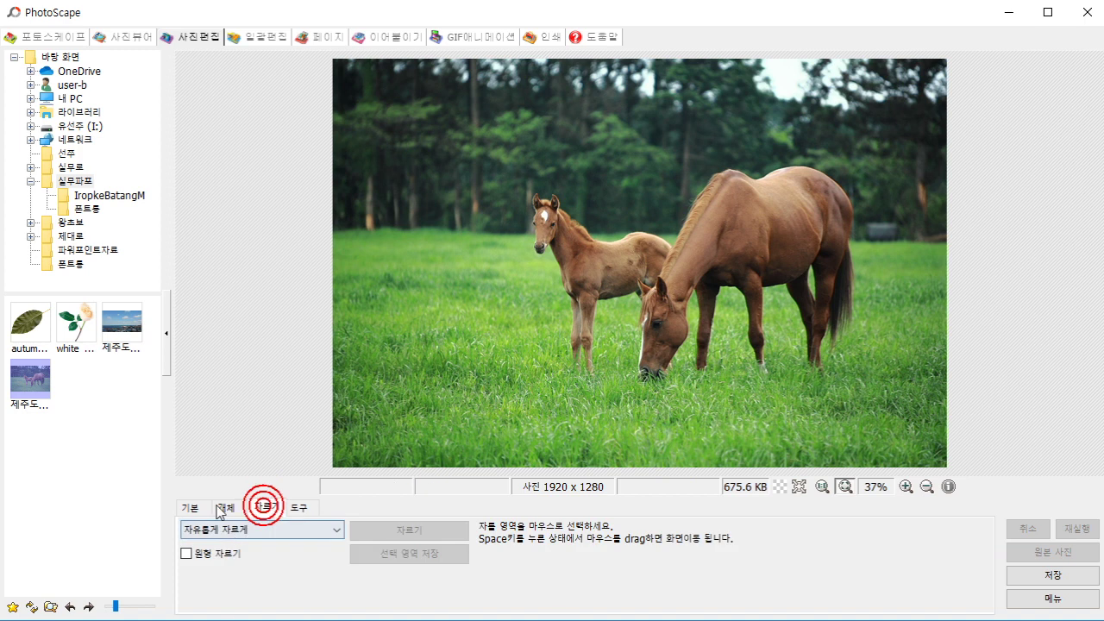
{"action": "left_click", "coordinate": [300, 507]}
{"action": "left_click", "coordinate": [206, 512]}
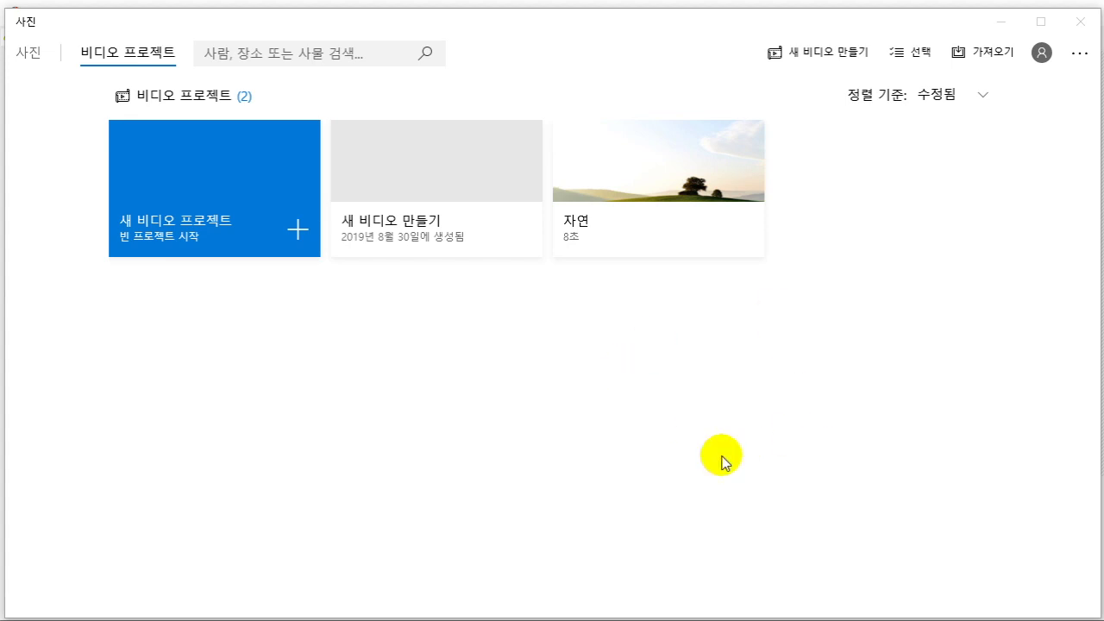
Switch to the Windows 사진 app and look at the option for starting a blank video project.
{"action": "left_click", "coordinate": [298, 231]}
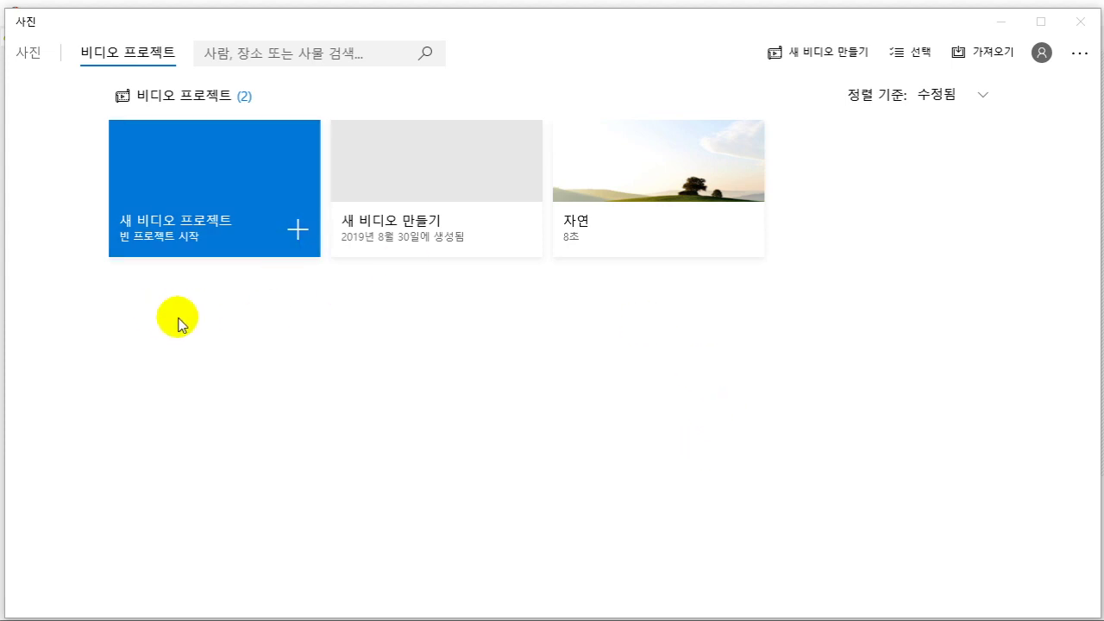
{"action": "left_click", "coordinate": [297, 231]}
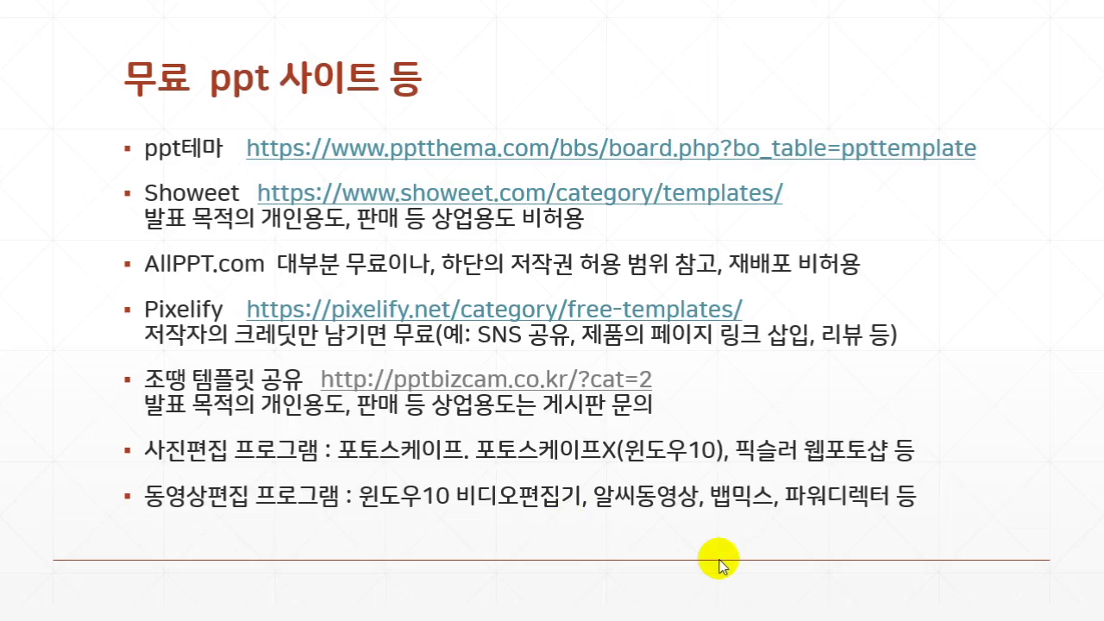
Switch to the blank PowerPoint presentation and start a screen recording framed around the picture area of the YouTube dog and baby video.
{"action": "left_click", "coordinate": [934, 307]}
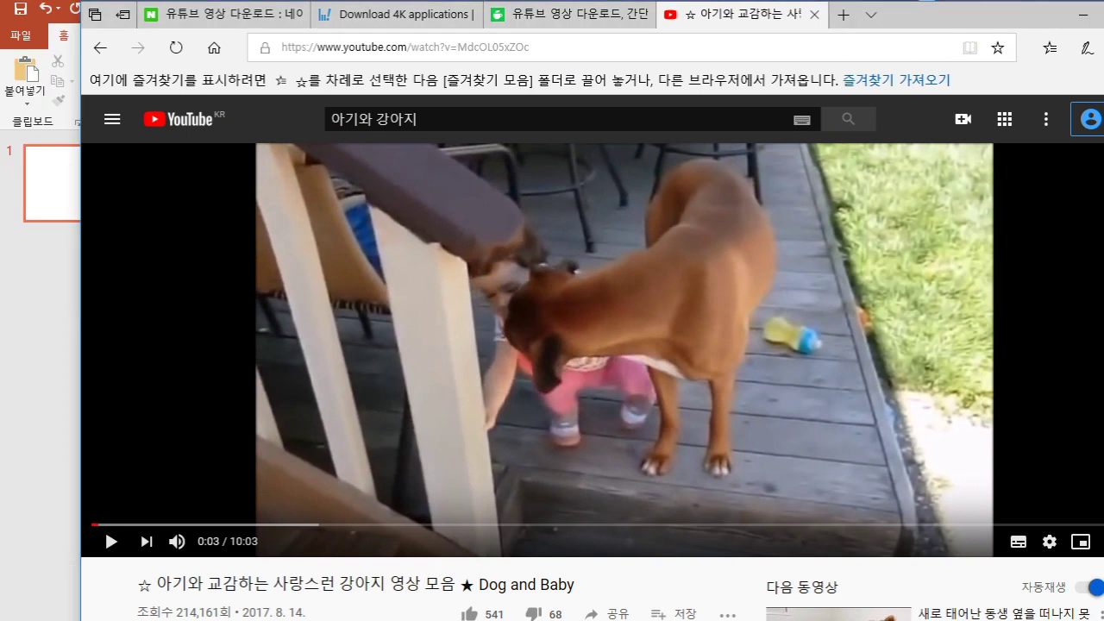
{"action": "left_click", "coordinate": [53, 43]}
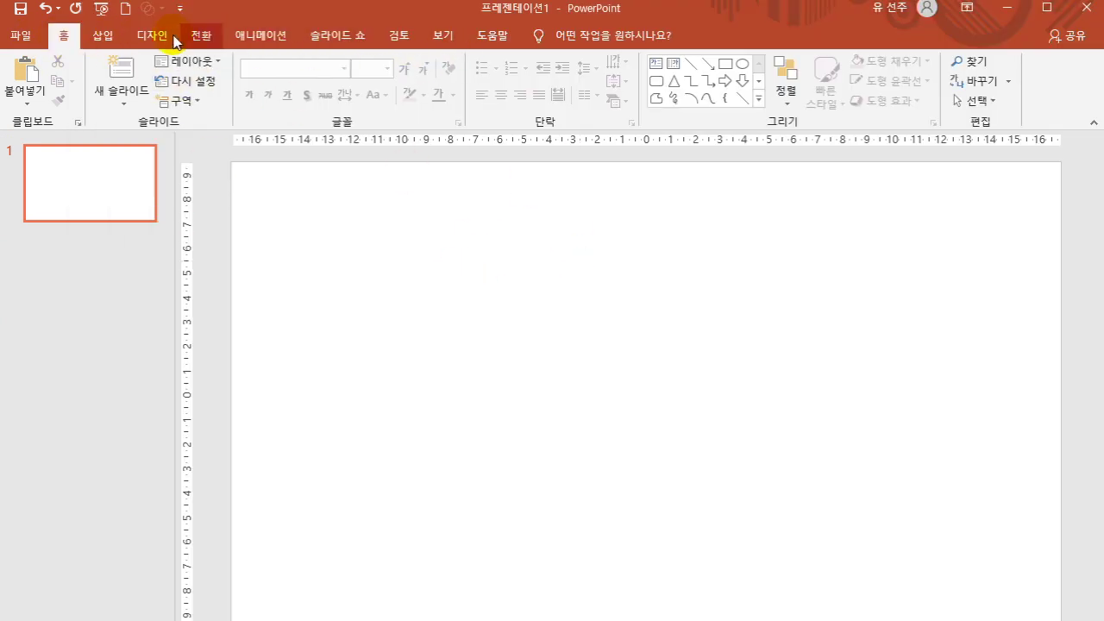
{"action": "left_click", "coordinate": [100, 38]}
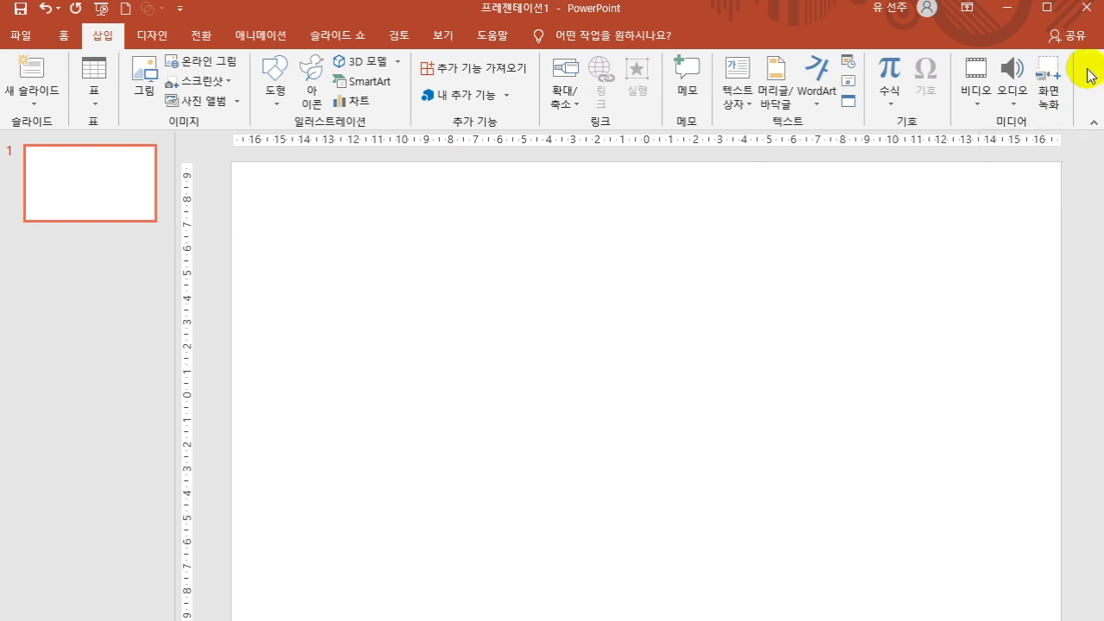
{"action": "left_click", "coordinate": [1053, 82]}
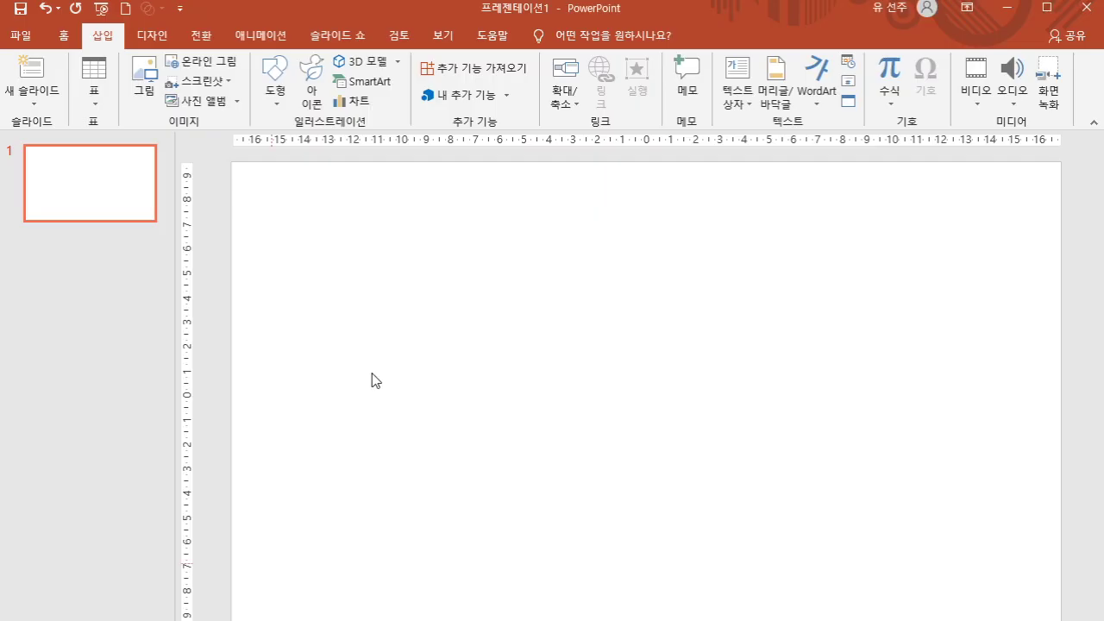
{"action": "left_click", "coordinate": [1052, 75]}
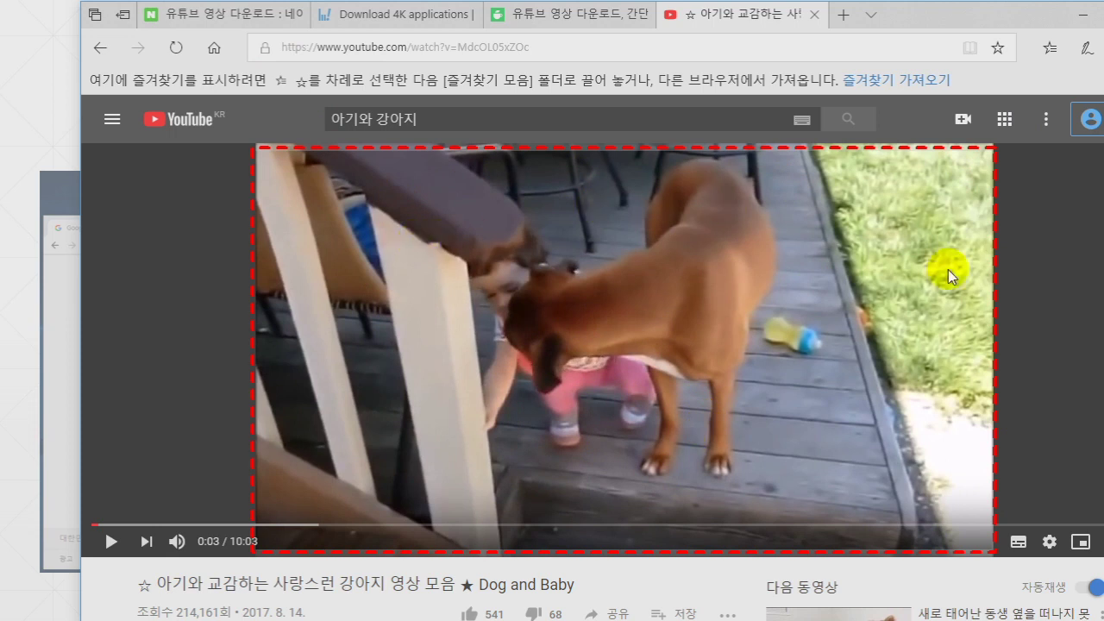
Record the YouTube video playing at a low volume, pause it, and return to the slide holding the recording.
{"action": "left_click", "coordinate": [607, 420]}
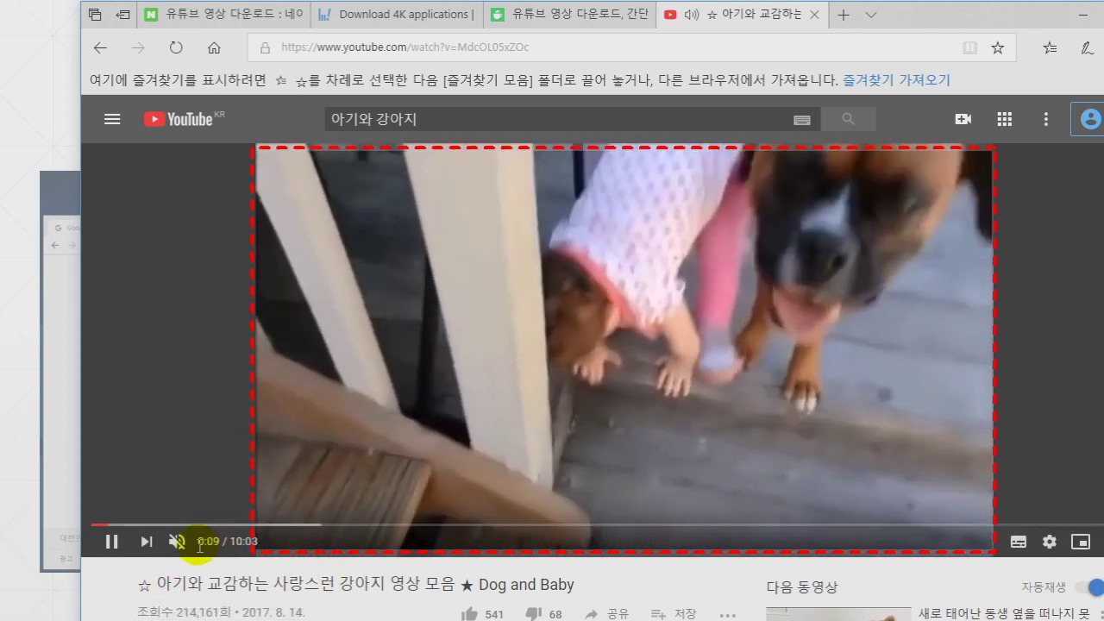
{"action": "left_click", "coordinate": [171, 544]}
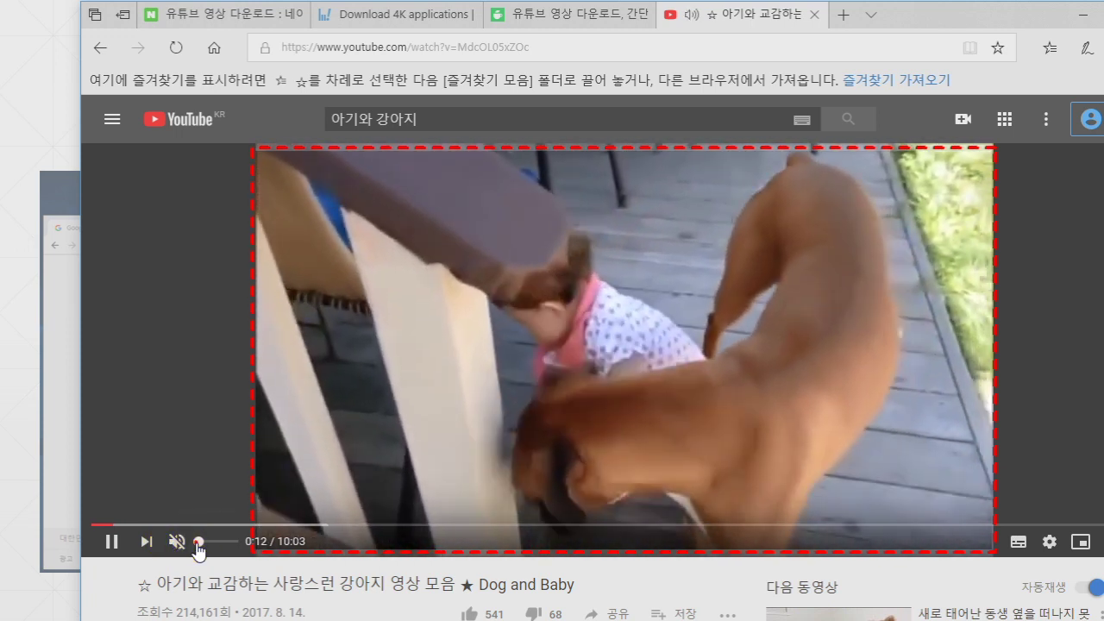
{"action": "left_click", "coordinate": [205, 542]}
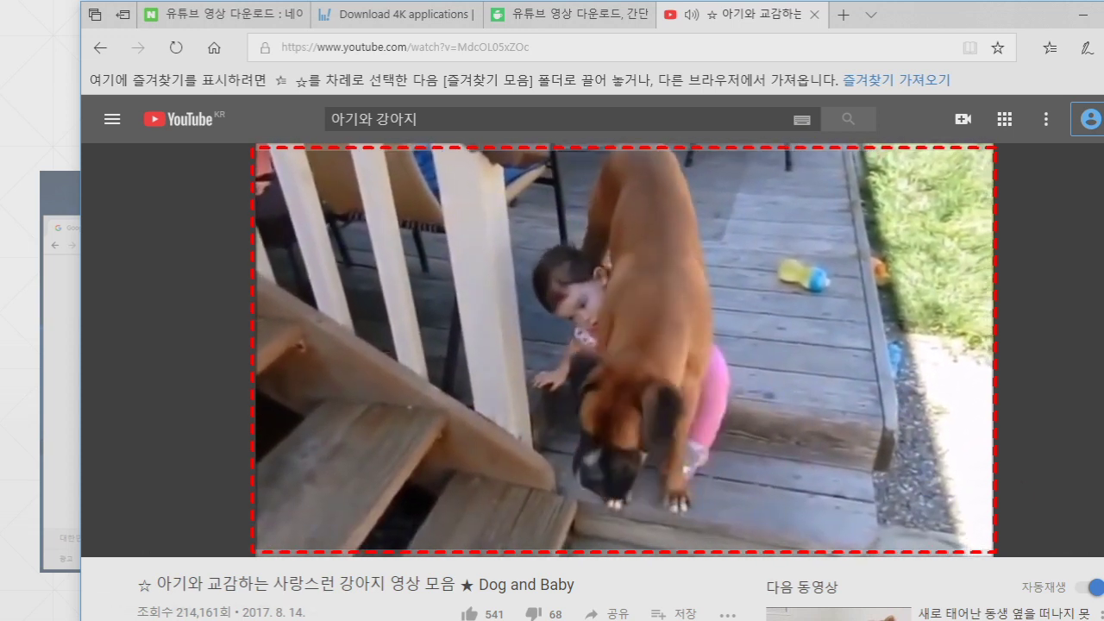
{"action": "left_click", "coordinate": [506, 413]}
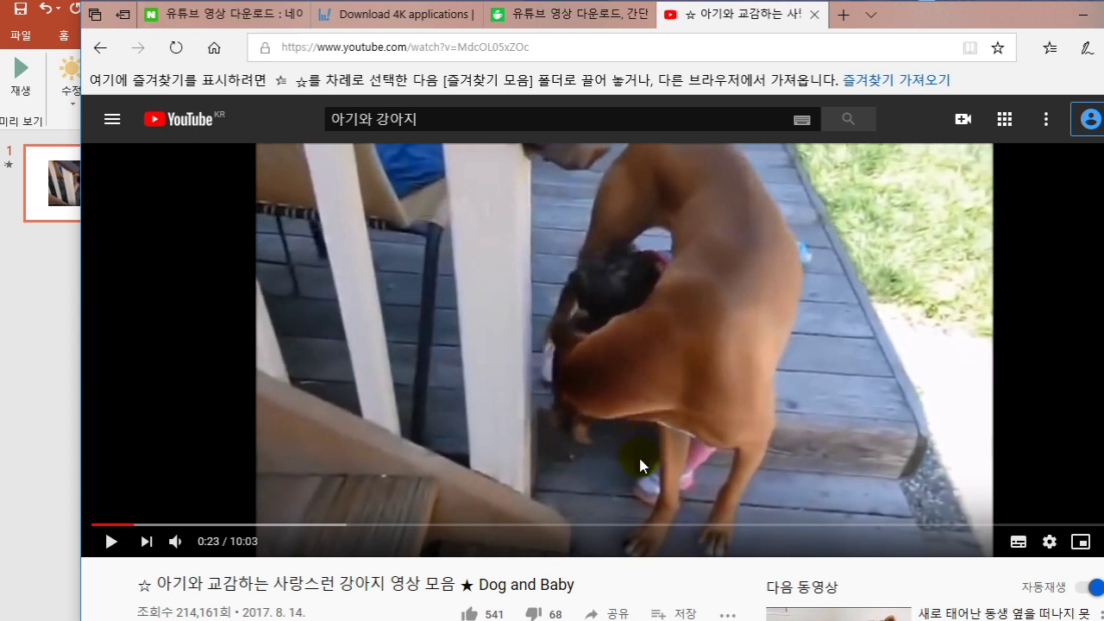
{"action": "left_click", "coordinate": [56, 277]}
{"action": "mouse_move", "coordinate": [636, 419]}
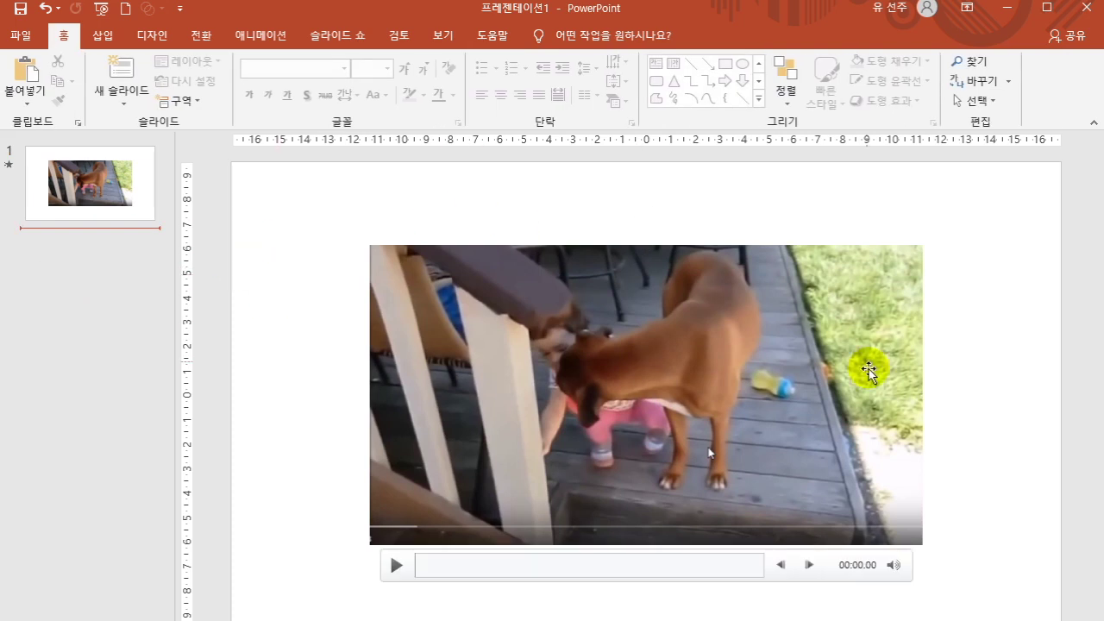